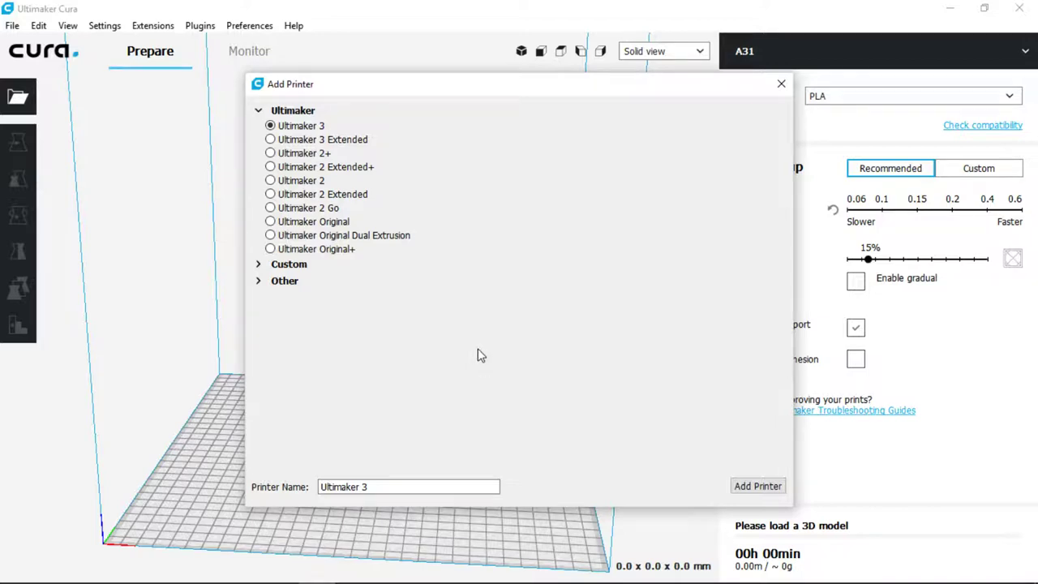
Step: Choose Custom FDM printer under Custom and rename it 'NWA3D A31'
left_click(299, 269)
left_click_drag(459, 485, 322, 490)
type("NWA")
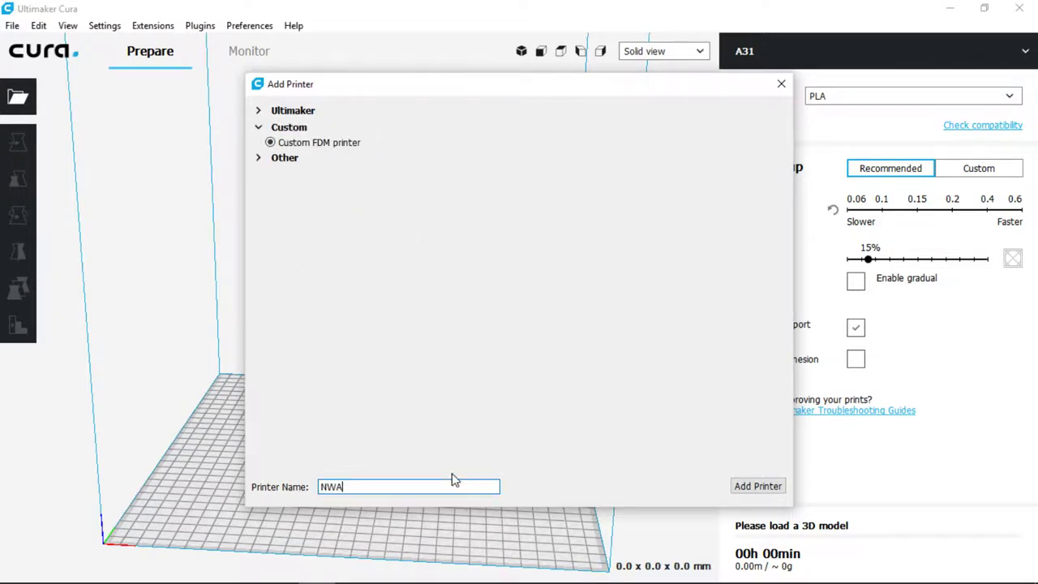
type("3D A31")
Step: Add the printer and set its build volume to 300 × 300 × 400 mm
left_click(780, 487)
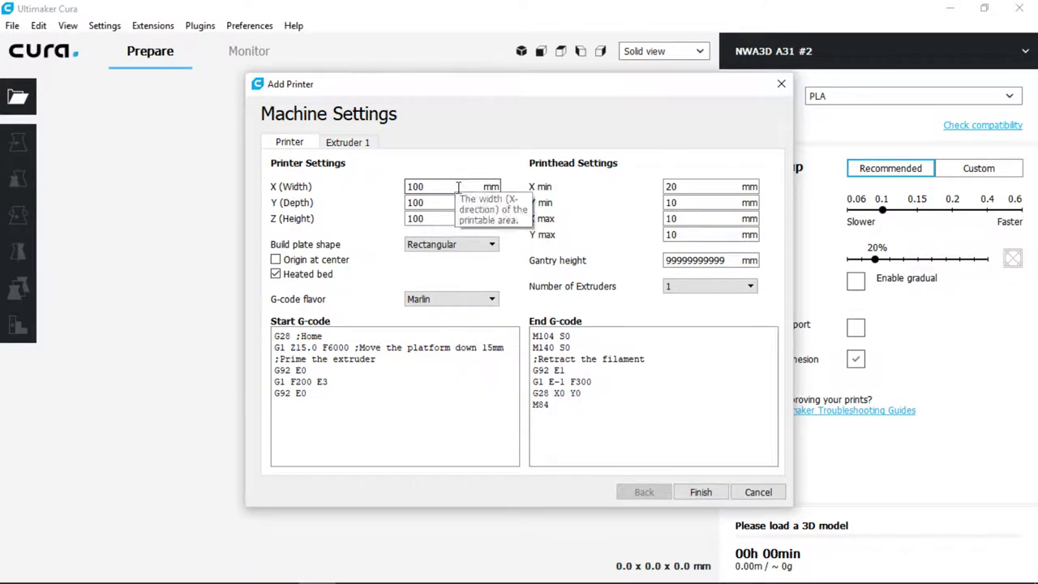
left_click_drag(466, 180, 243, 181)
type("300")
key("Tab")
type("300")
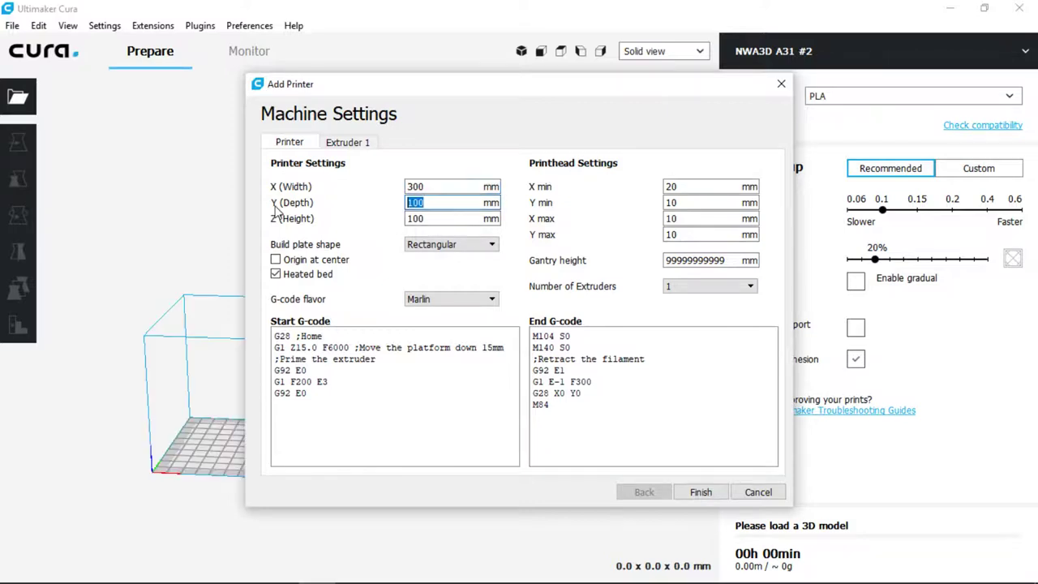
key("Tab")
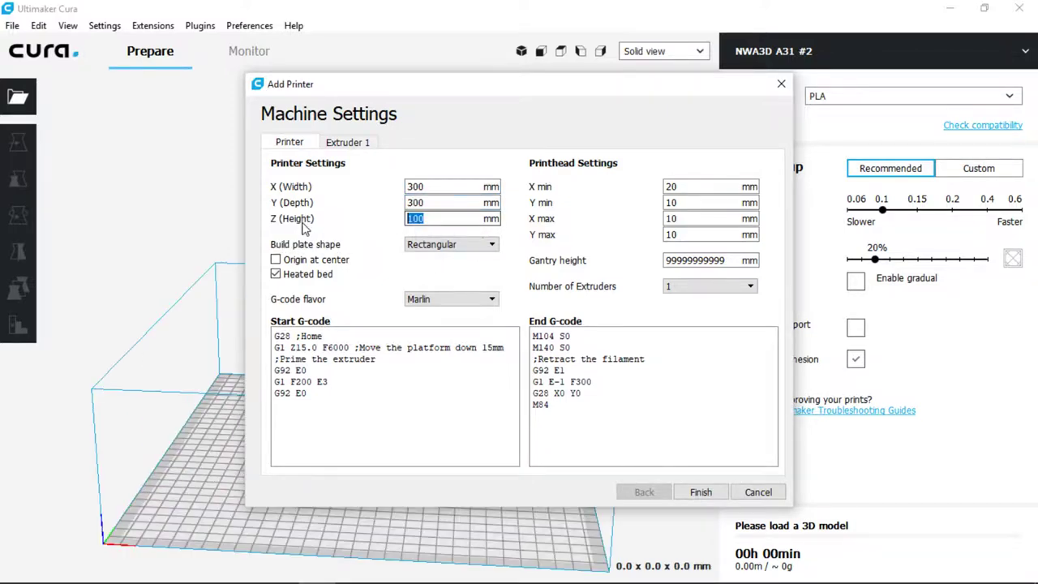
type("400")
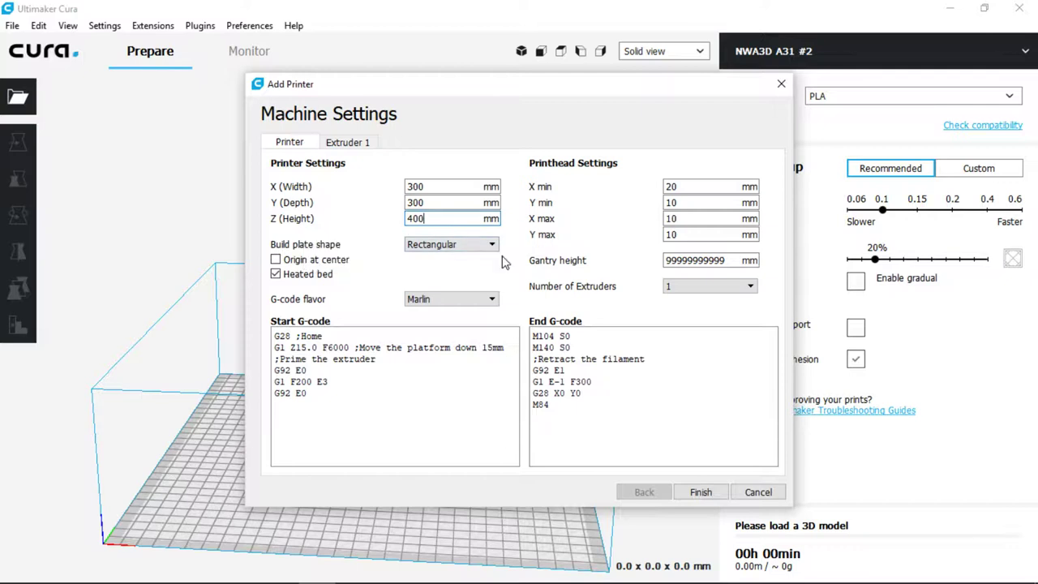
Step: Keep the heated bed on and set the G-code flavor to RepRap
left_click(315, 277)
left_click(315, 277)
left_click(465, 302)
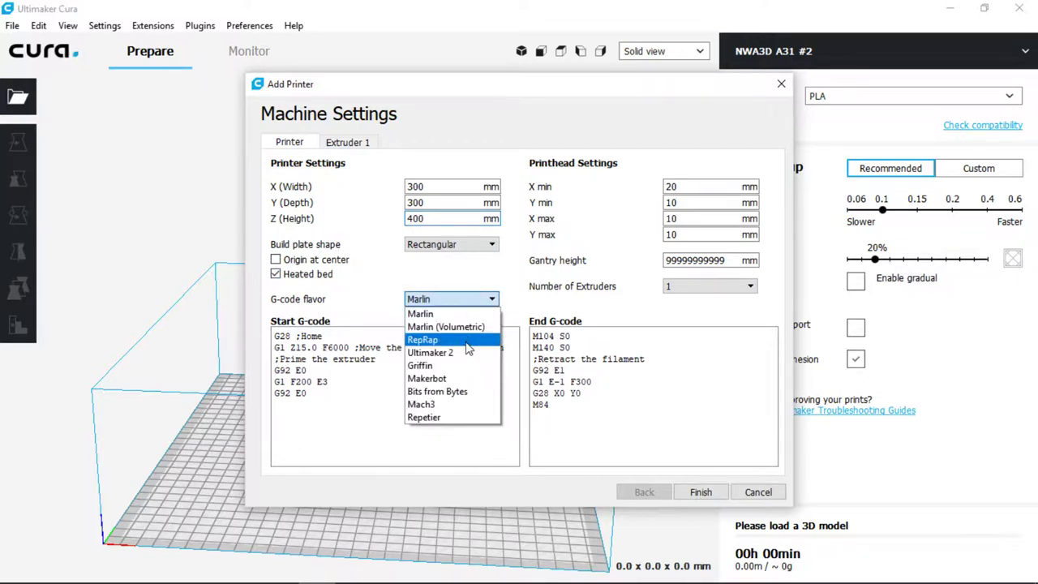
left_click(467, 341)
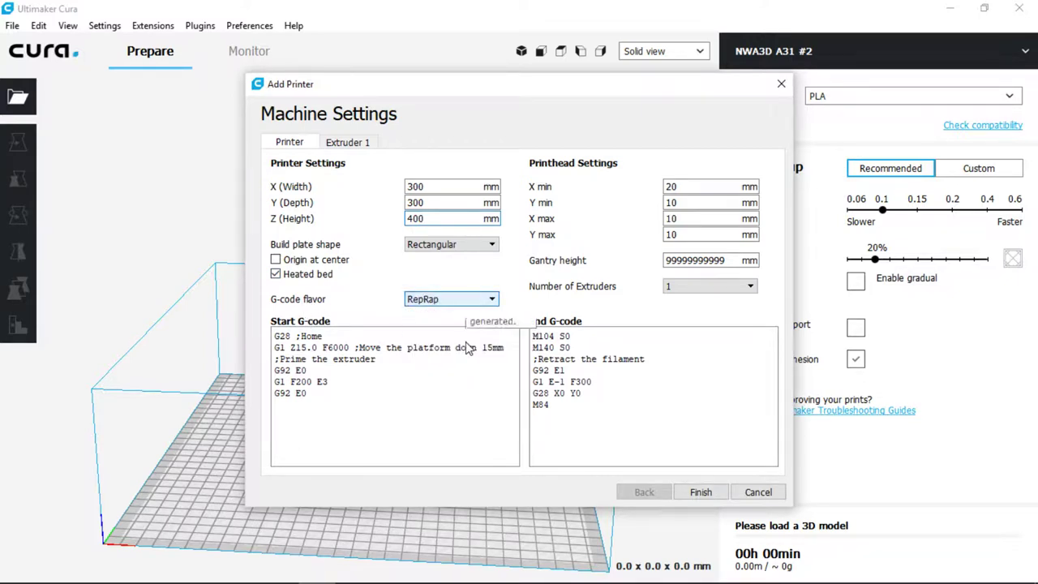
Step: Set Extruder 1 material diameter to 1.75 mm and finish the printer setup
left_click(353, 145)
left_click(353, 144)
left_click(353, 144)
left_click(349, 143)
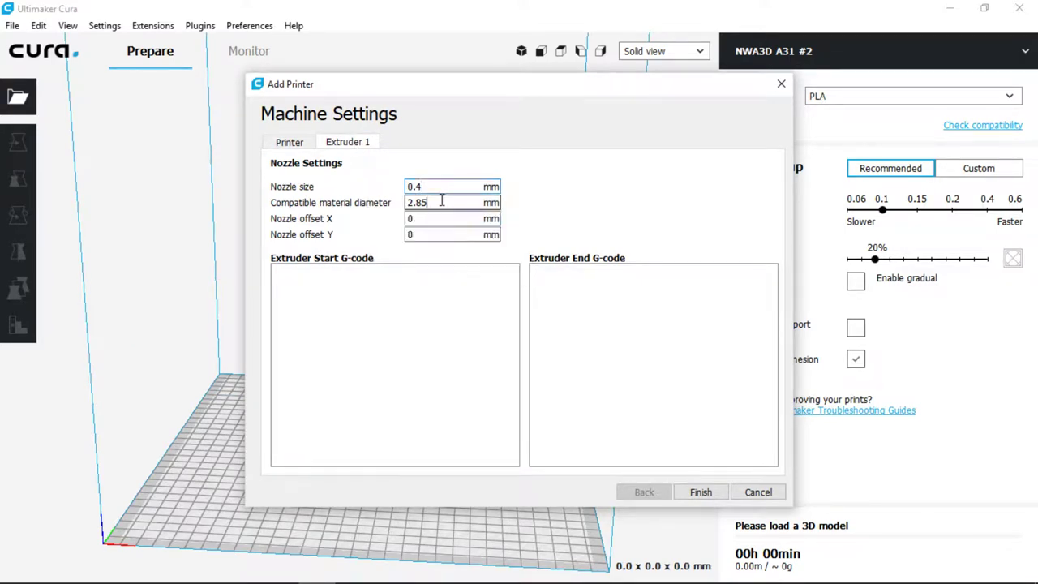
left_click_drag(443, 202, 309, 207)
type("1.75")
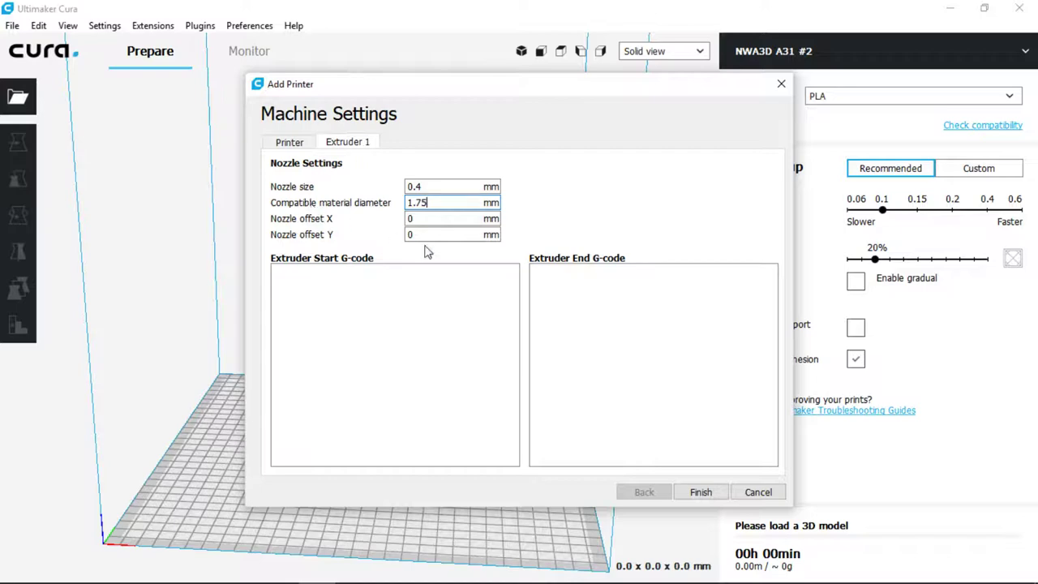
left_click(701, 493)
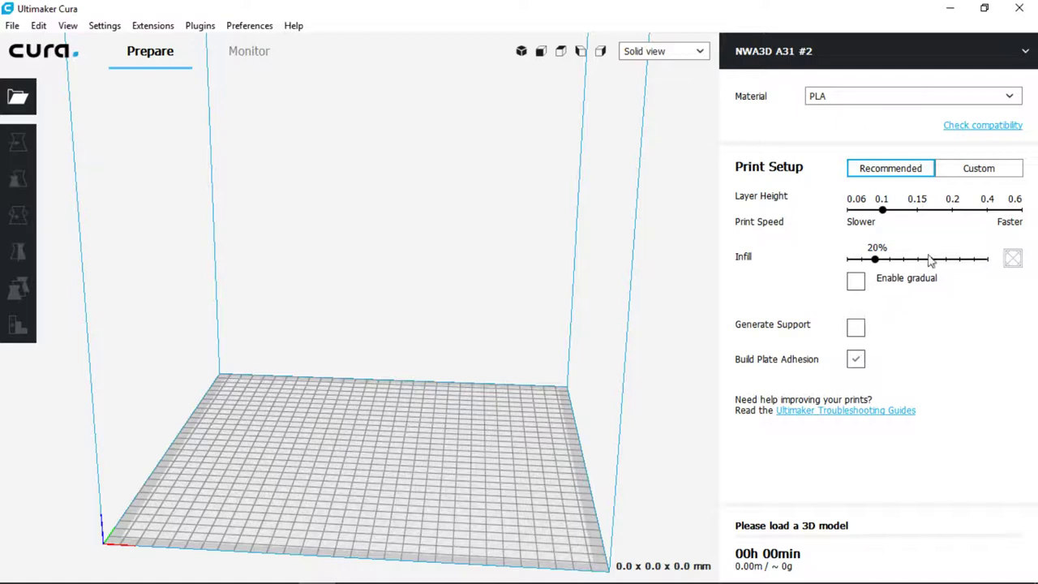
Step: Check the NWA3D A31 #2 printer selection and switch Print Setup to Custom mode
left_click(971, 53)
left_click(974, 61)
left_click(874, 113)
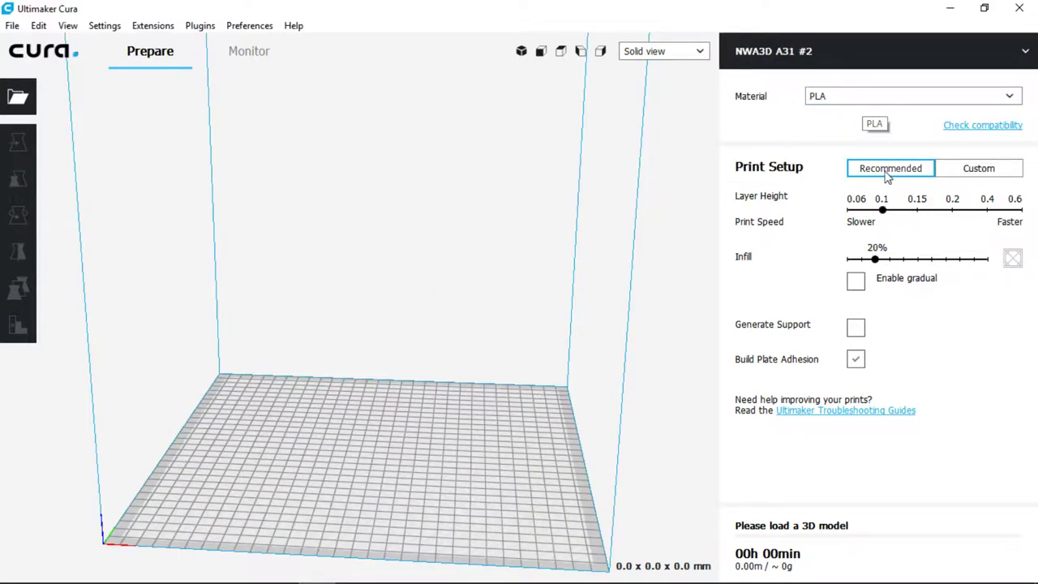
left_click(992, 173)
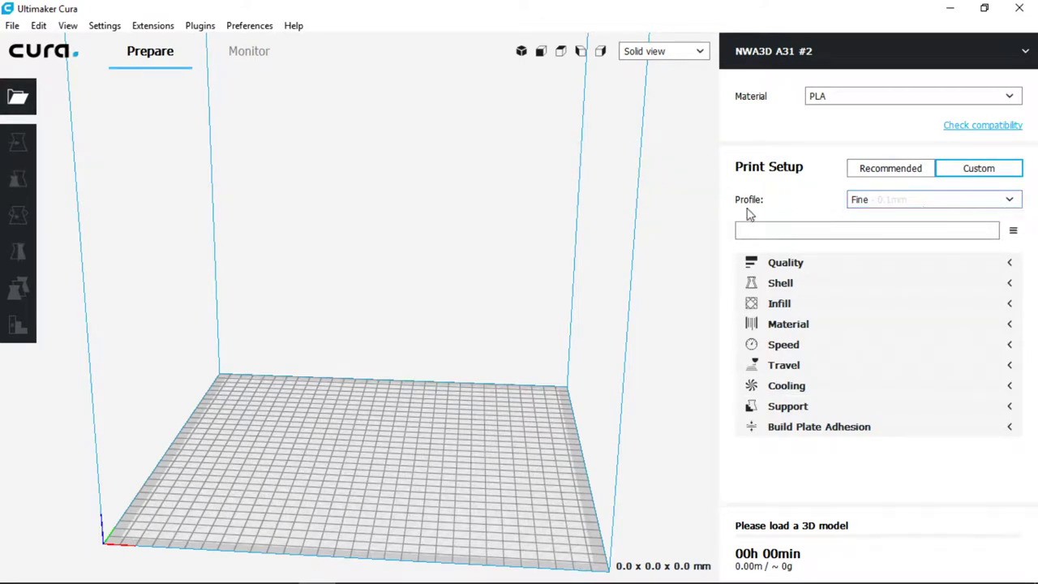
Step: Import 'NWA3D A31 Cura 3.3 Profile.curaprofile' from Desktop/NWA3D A31/Cura through Manage Profiles
left_click(1014, 204)
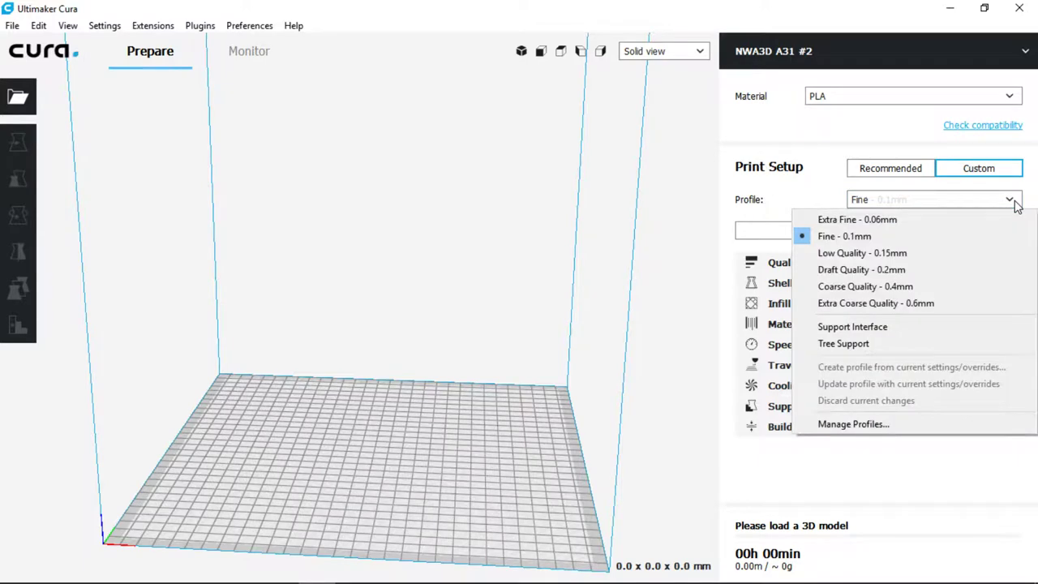
left_click(912, 425)
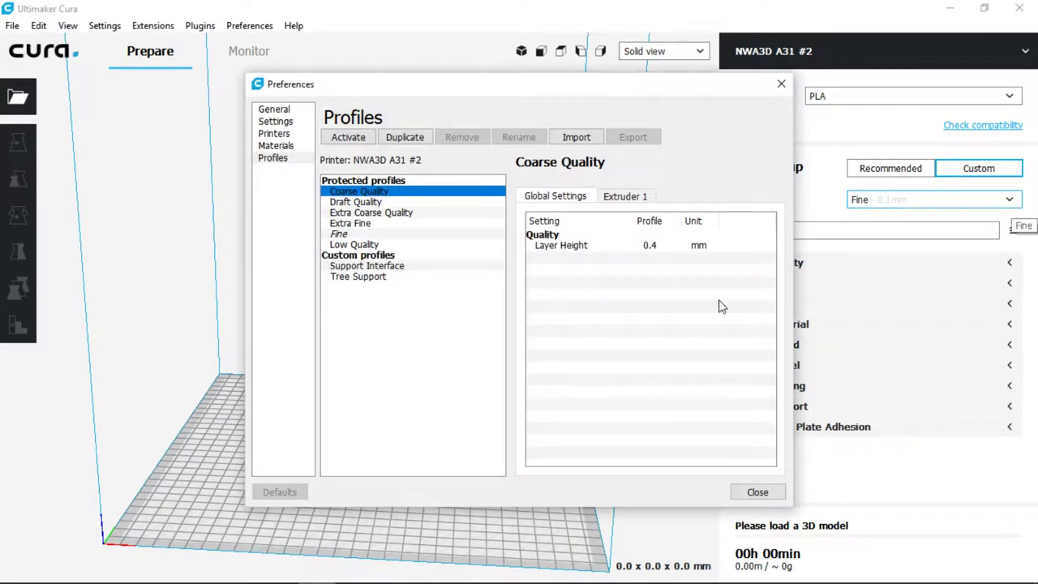
left_click(576, 137)
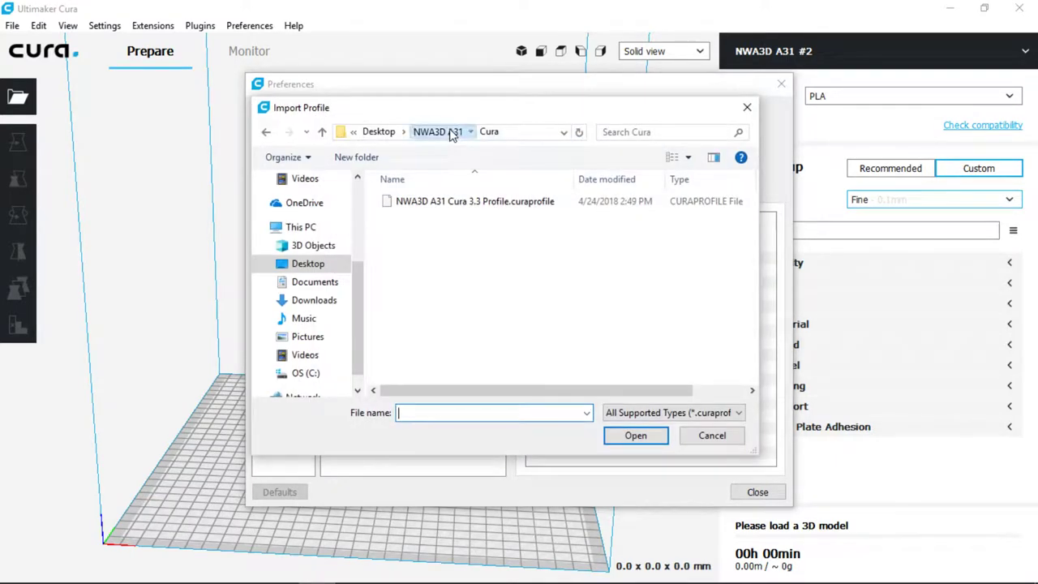
left_click(453, 136)
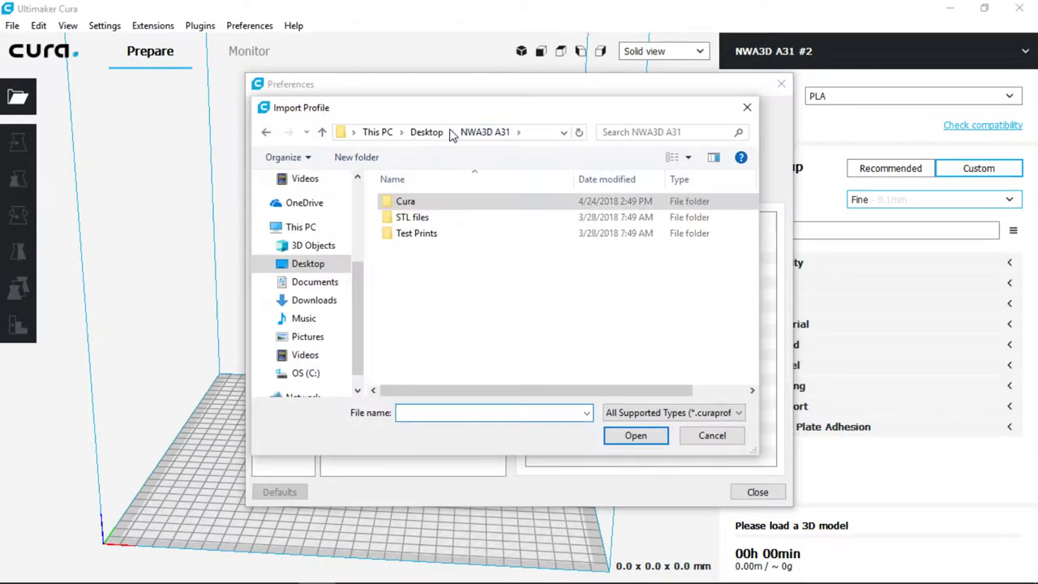
double_click(477, 206)
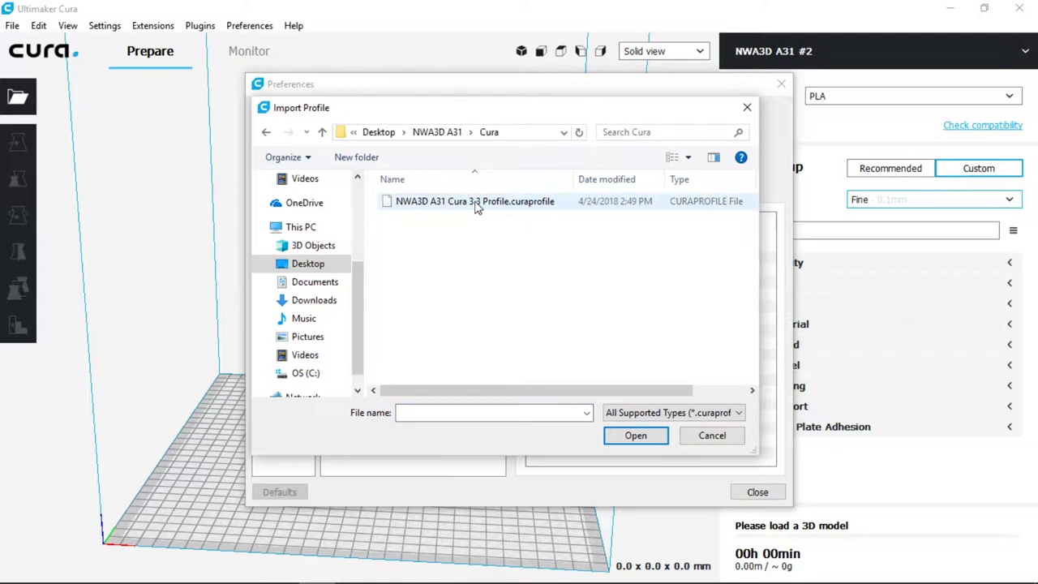
double_click(539, 203)
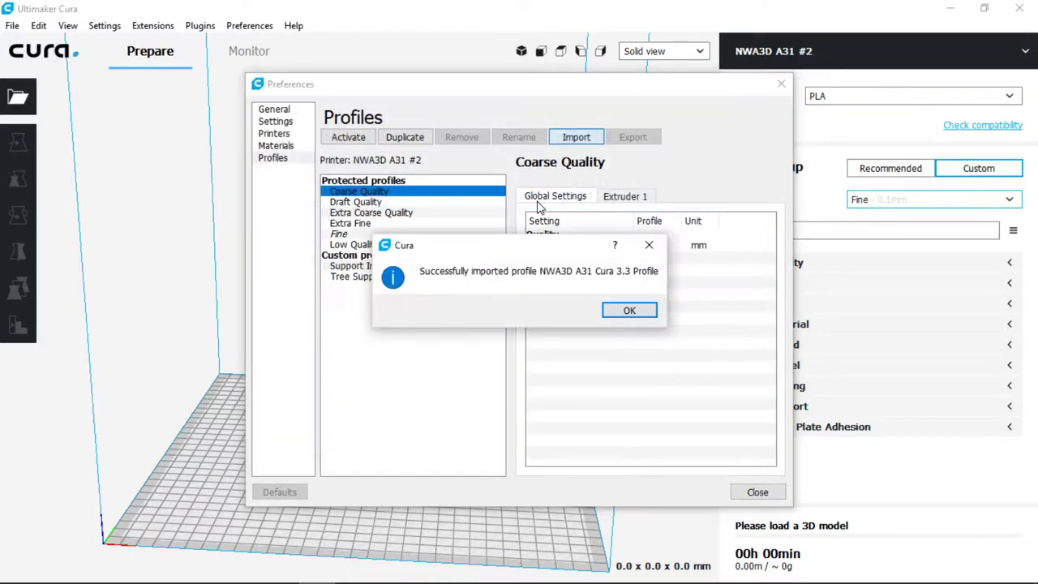
Step: Activate the imported NWA3D A31 profile and close Preferences
left_click(630, 311)
left_click(448, 273)
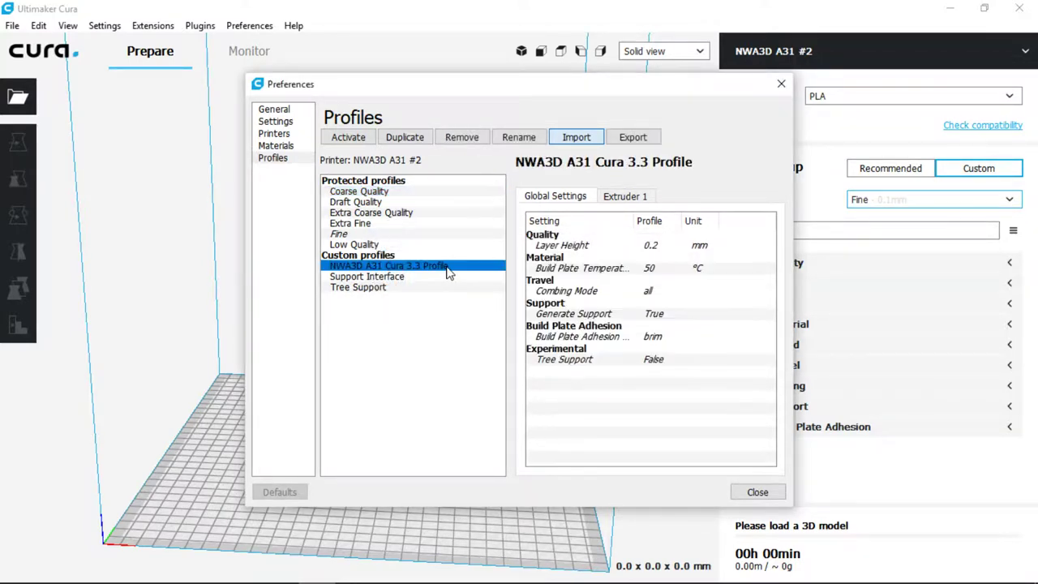
left_click(335, 142)
left_click(346, 138)
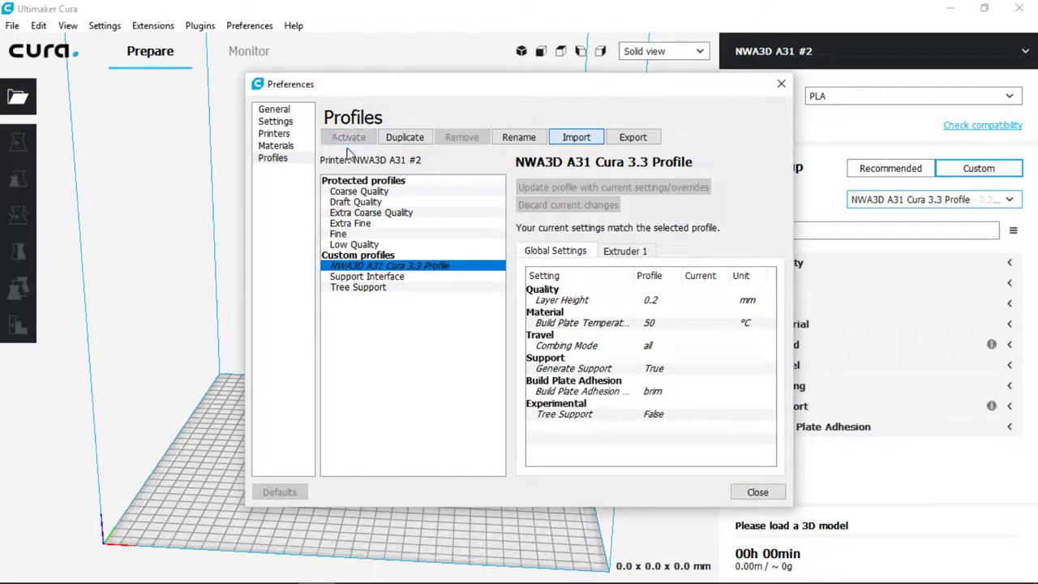
left_click(760, 495)
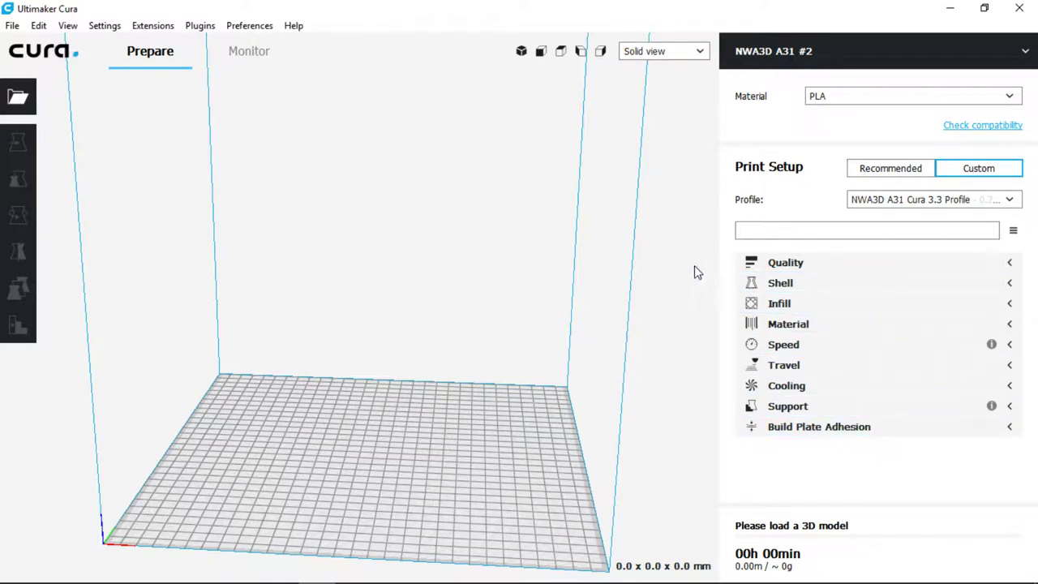
Step: Expand Quality and settle the Layer Height at 0.2 mm
left_click(847, 268)
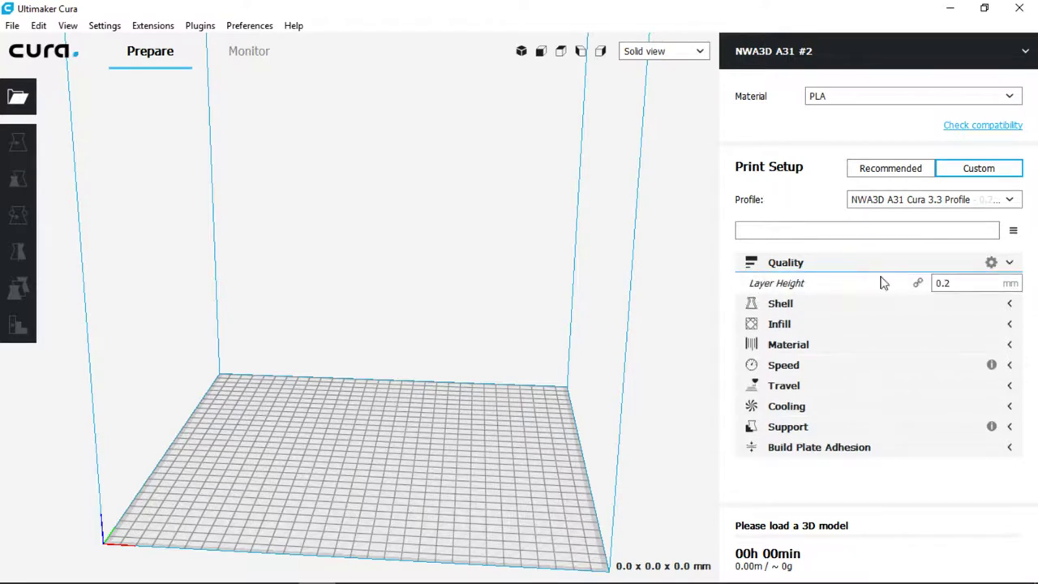
left_click(979, 284)
key("BackSpace")
type("1")
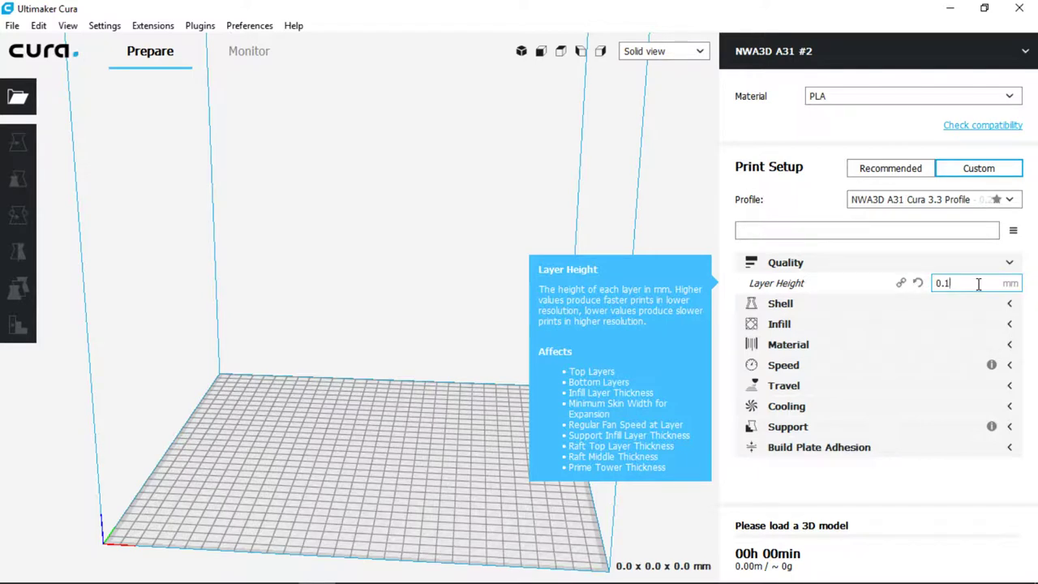
type("3")
key("BackSpace")
type("2")
Step: Keep infill density at 20%, choose the Triangles infill pattern, and collapse Infill
left_click(960, 268)
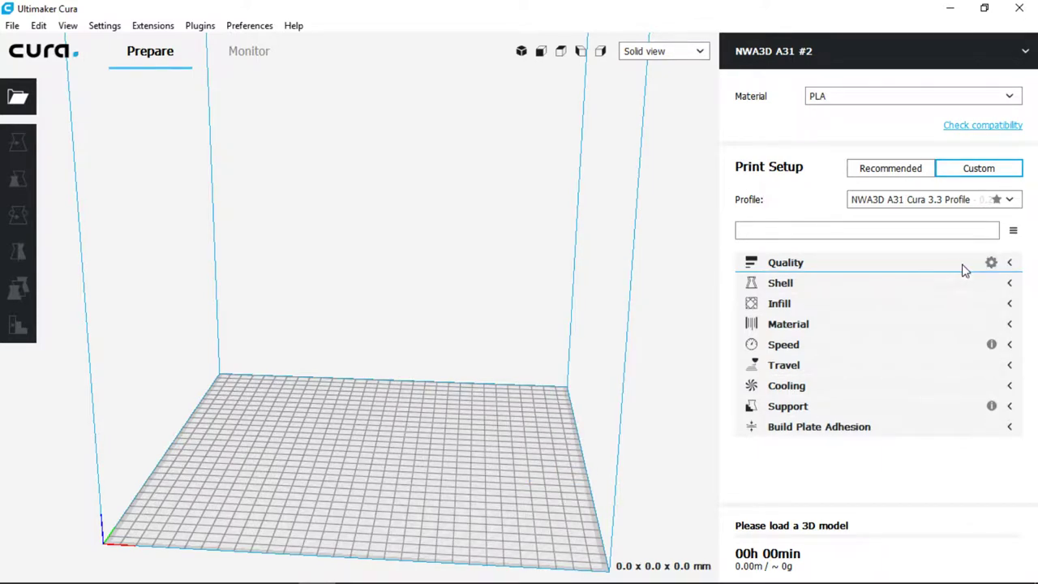
left_click(973, 302)
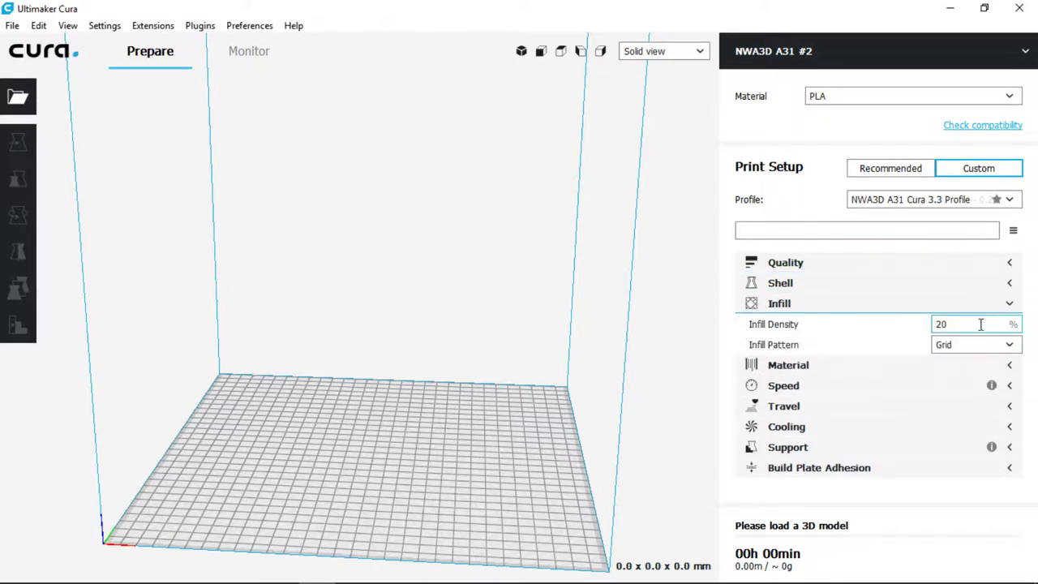
left_click_drag(981, 326, 880, 329)
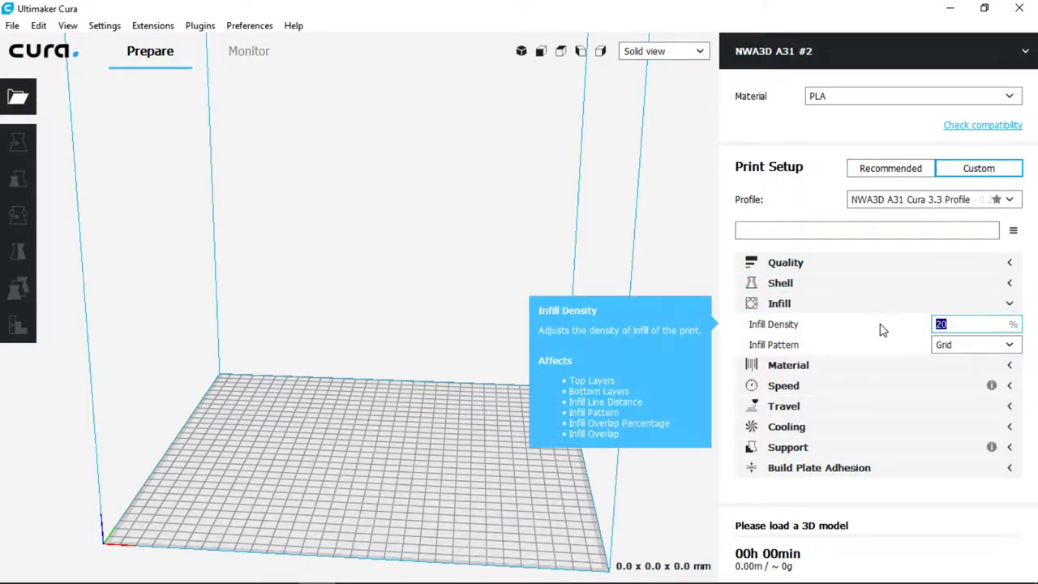
left_click(961, 327)
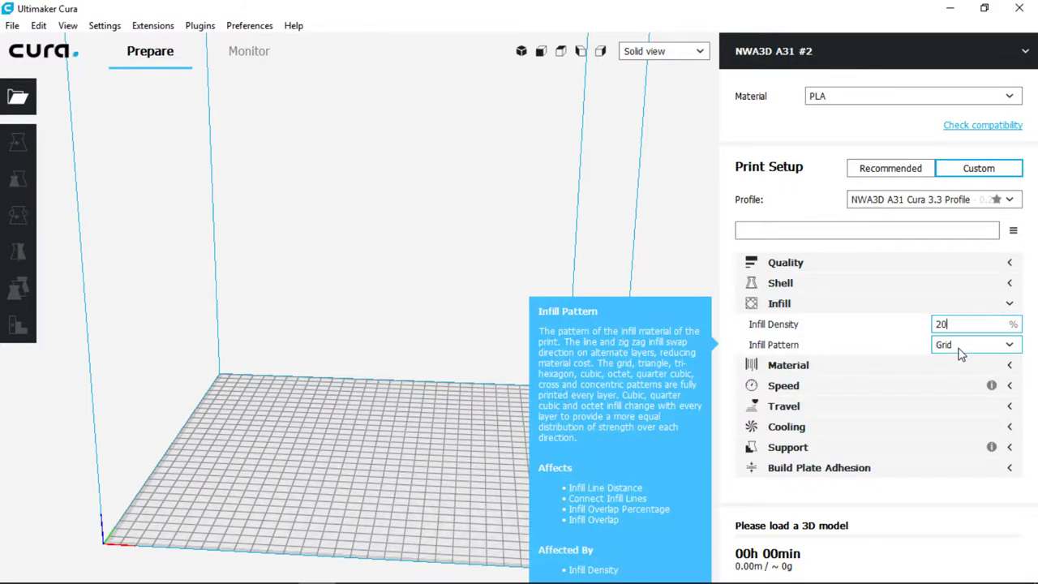
left_click(962, 349)
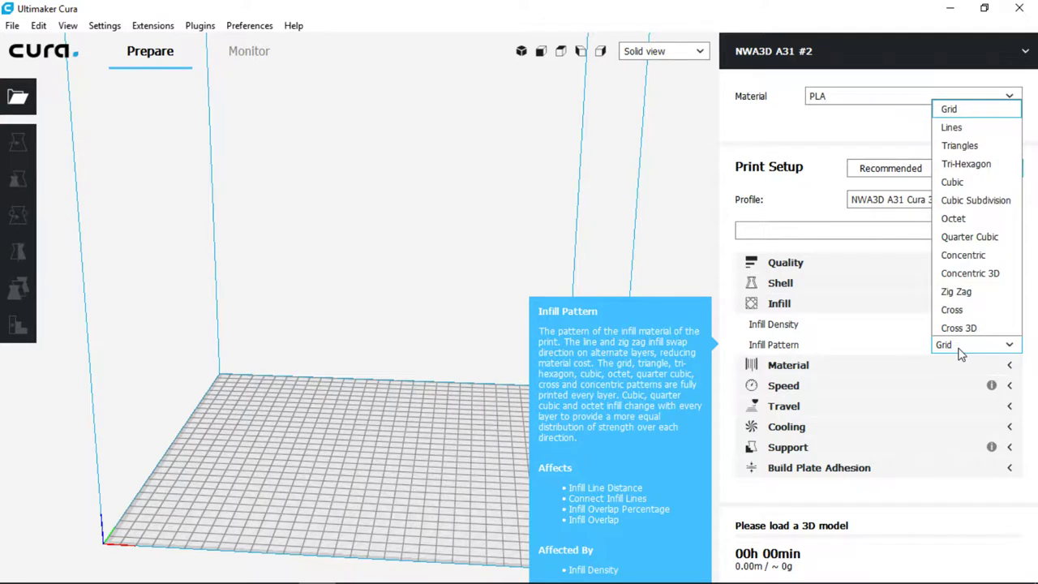
left_click(960, 146)
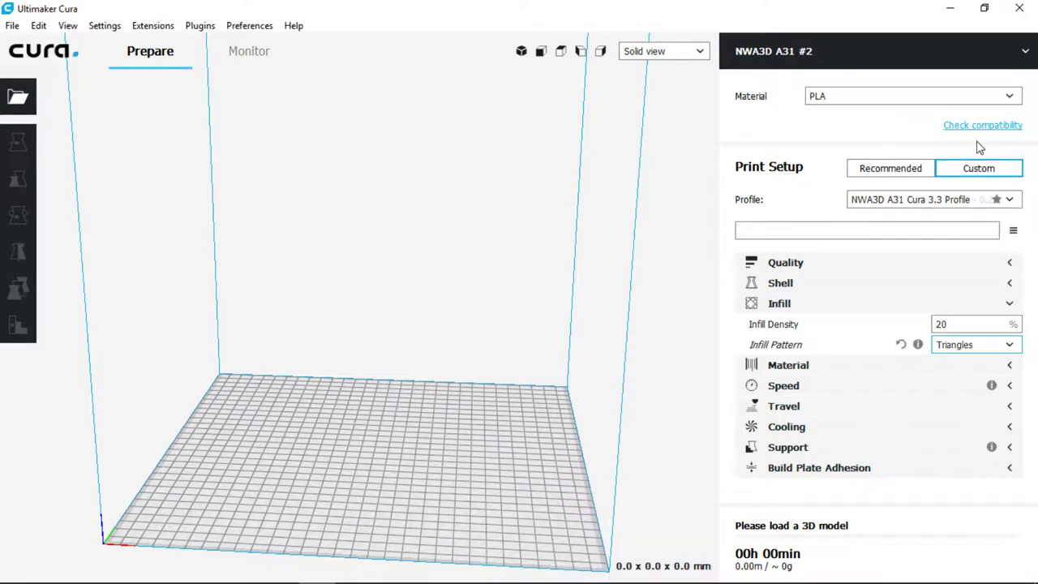
left_click(1013, 304)
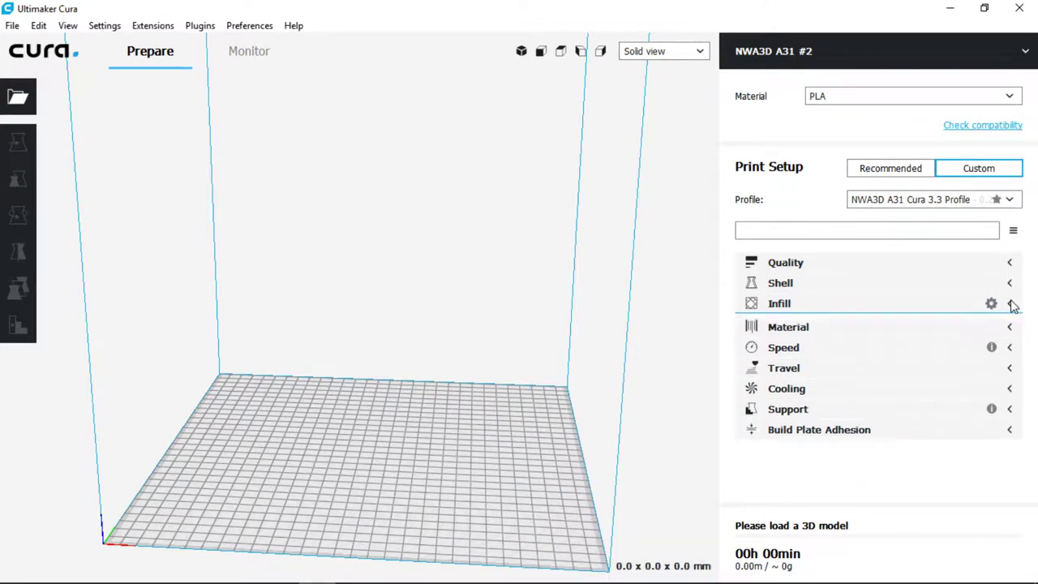
Step: Confirm Print Speed is 50 mm/s and collapse the Speed category
left_click(940, 349)
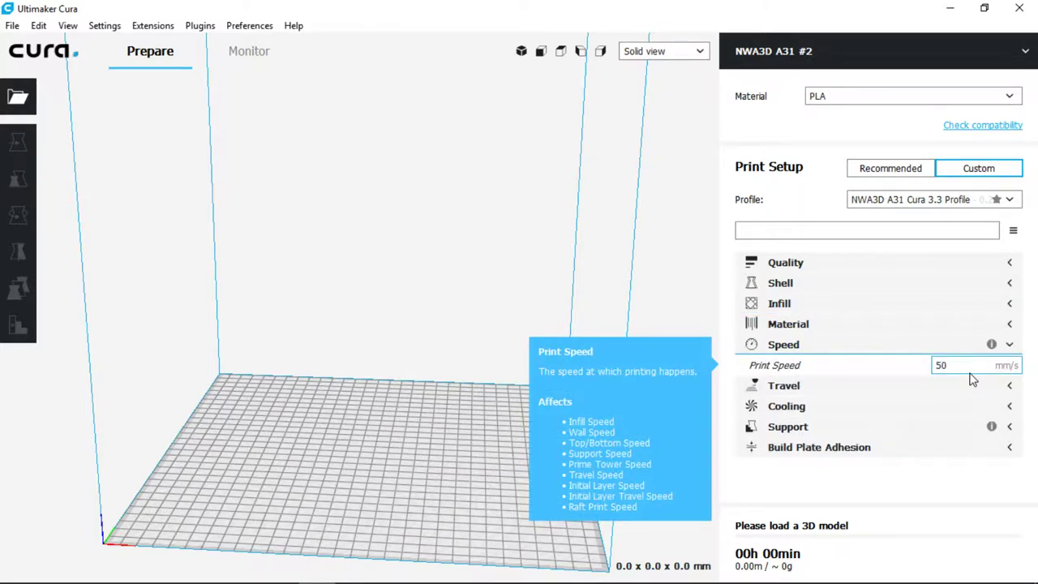
left_click(975, 366)
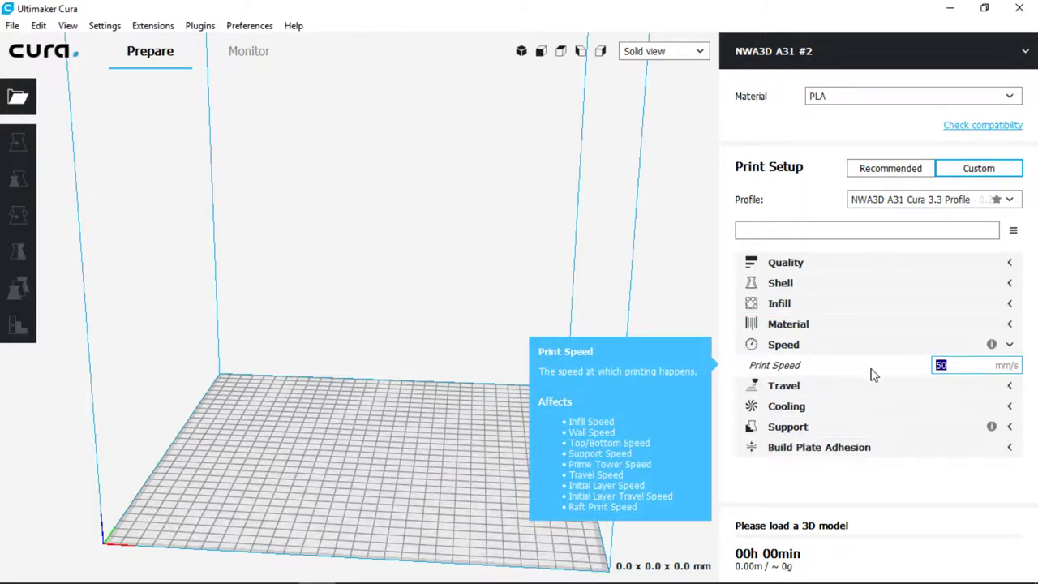
left_click(969, 366)
left_click(954, 347)
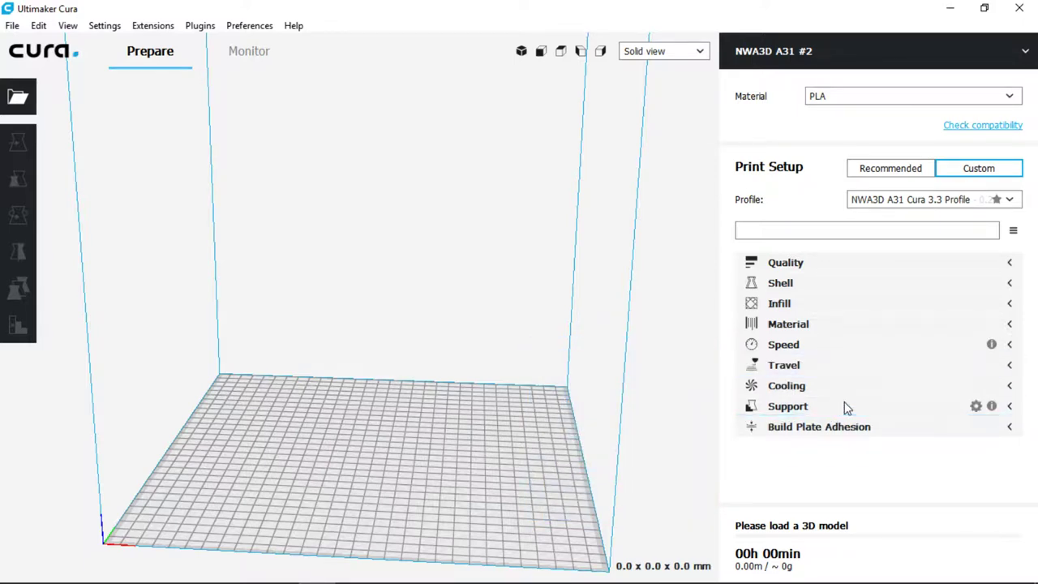
Step: Expand Support and review Generate Support on, Everywhere placement and the 50° overhang angle
left_click(846, 407)
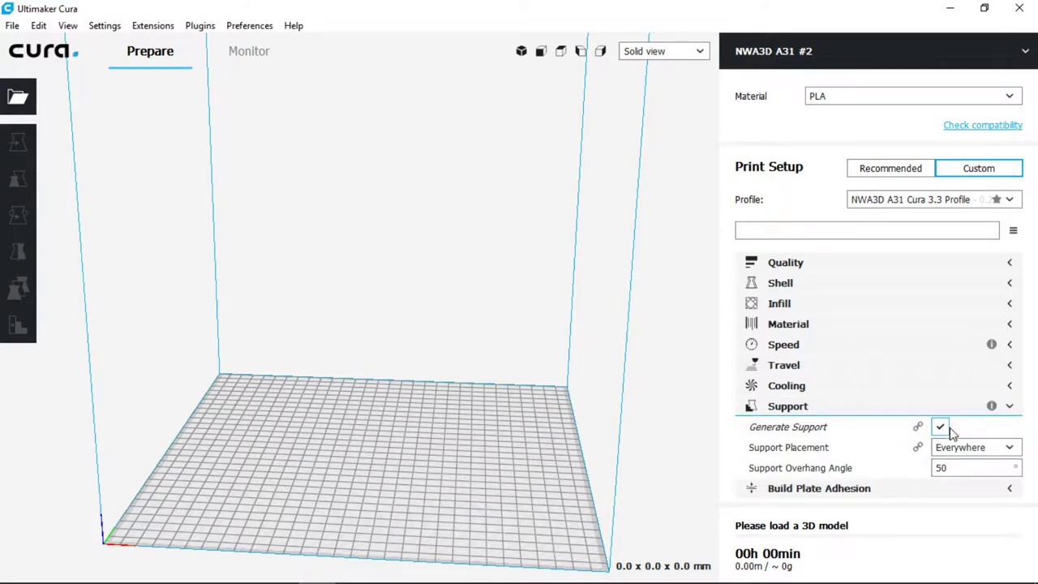
mouse_move(950, 433)
right_click_drag(378, 469, 416, 475)
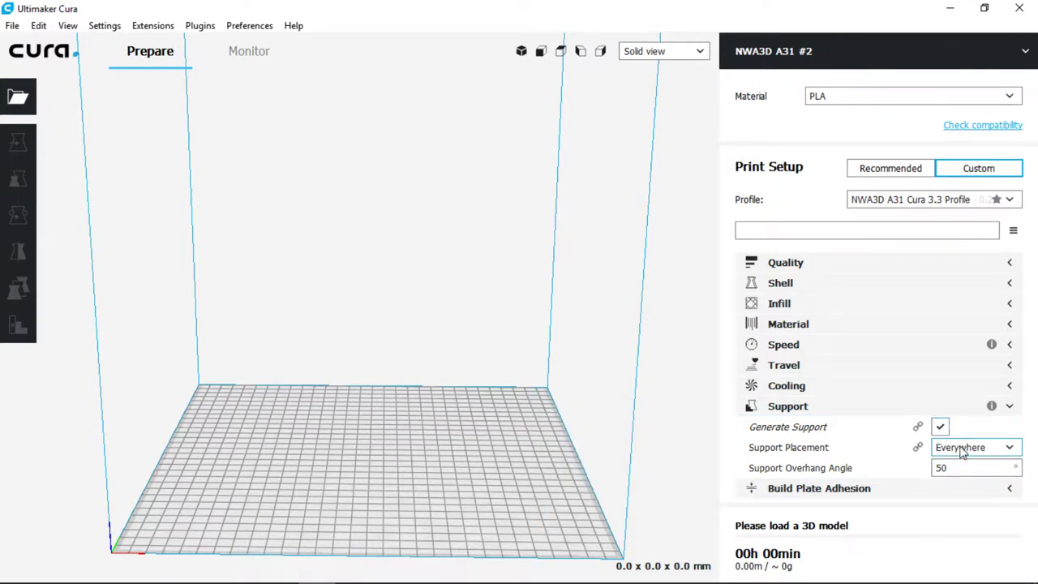
mouse_move(961, 452)
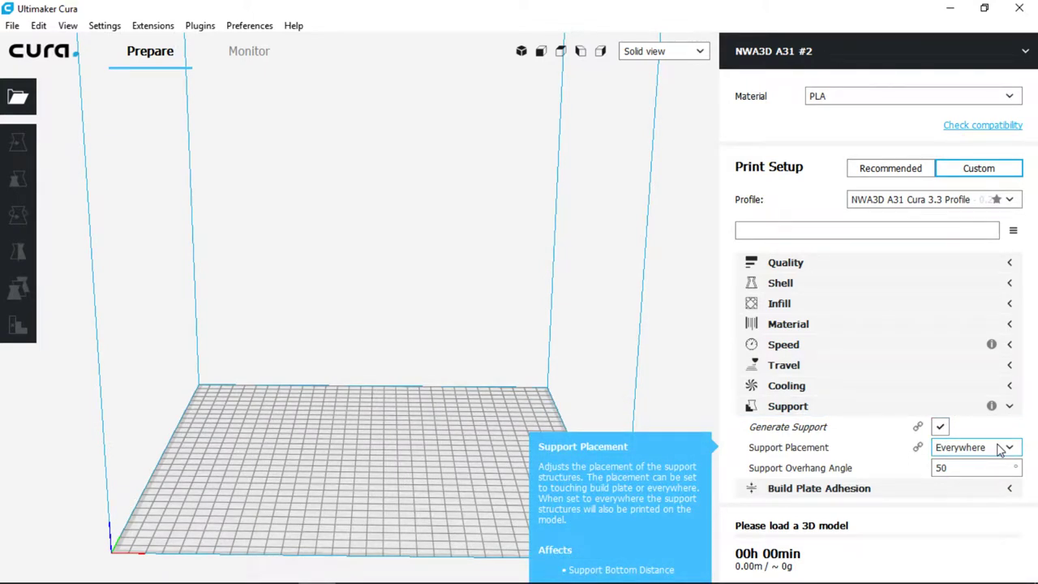
mouse_move(999, 468)
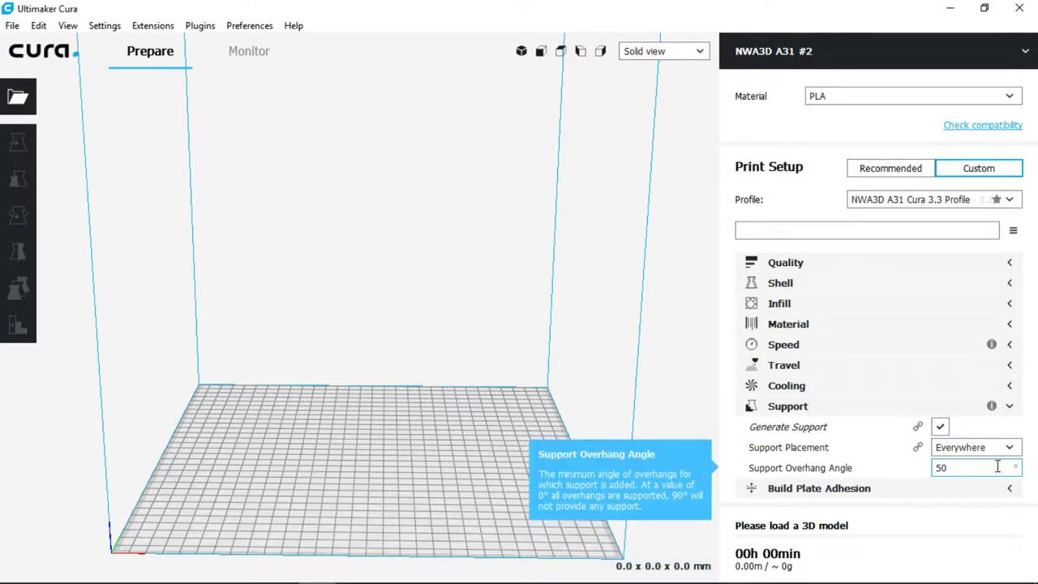
Step: Collapse Support, keep the Build Plate Adhesion type at Skirt, and collapse Adhesion
left_click(1011, 409)
left_click(1013, 428)
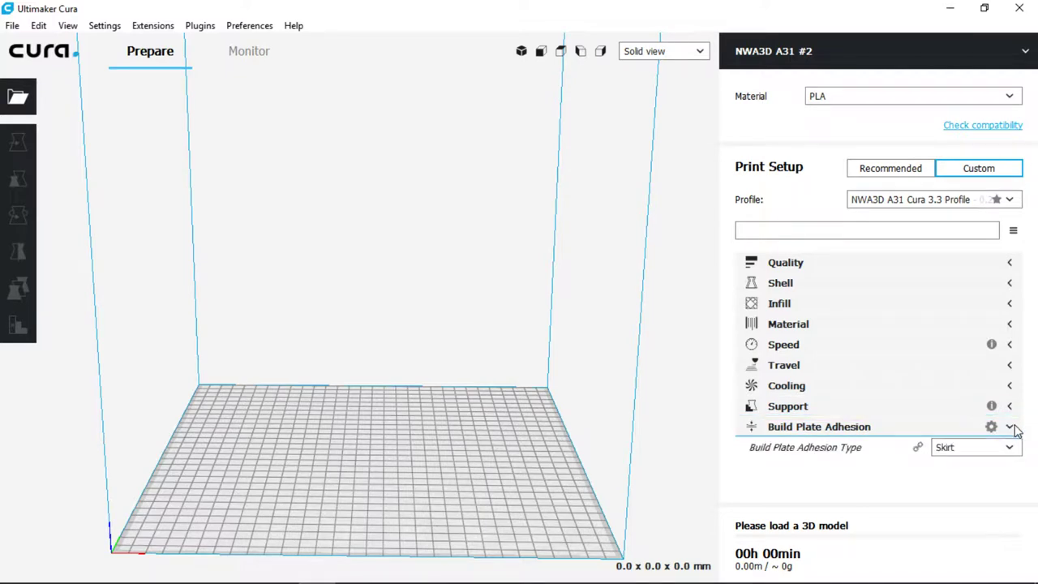
left_click(997, 448)
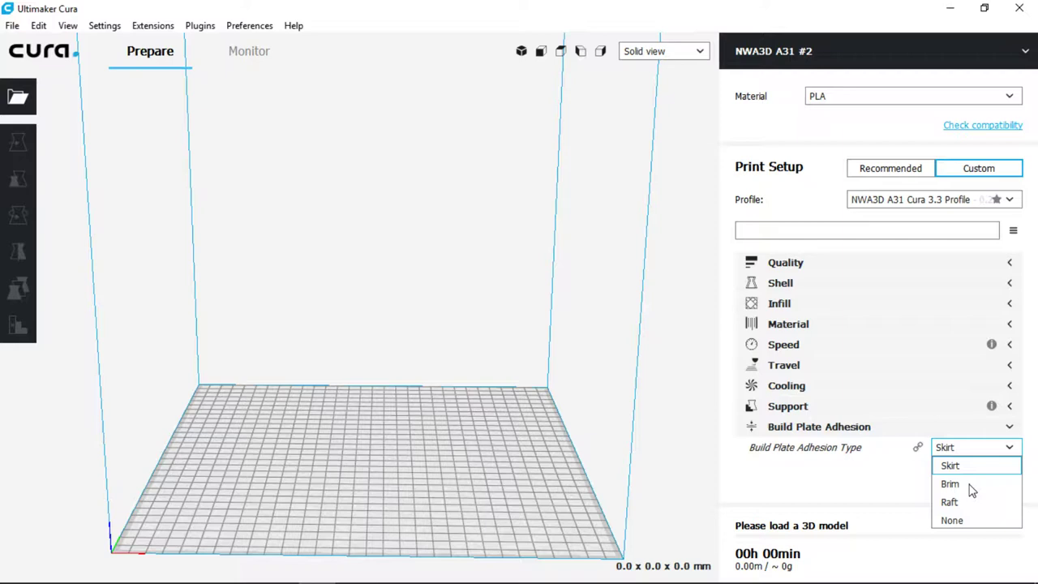
left_click(978, 451)
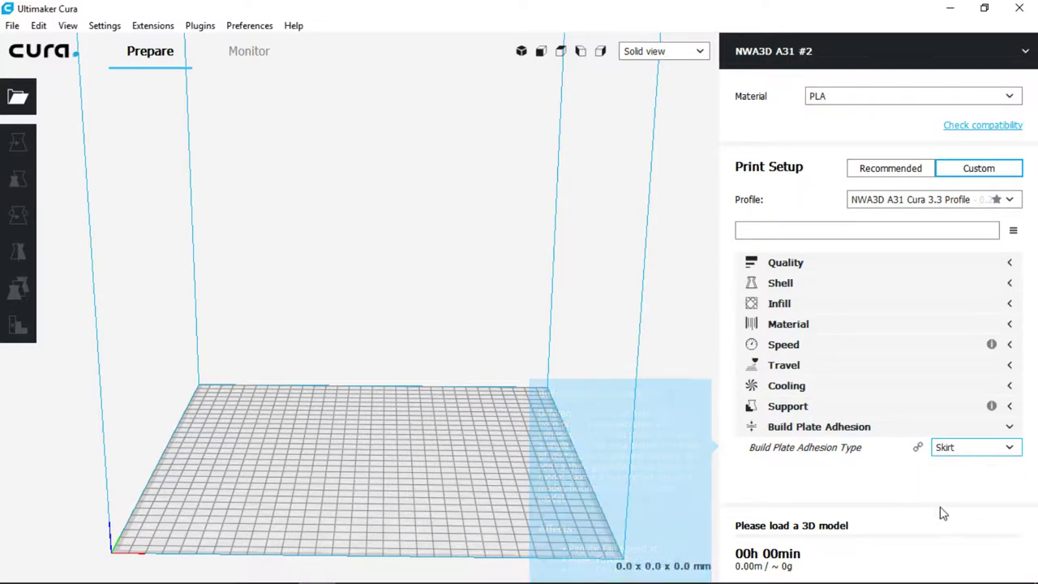
right_click_drag(442, 405, 444, 428)
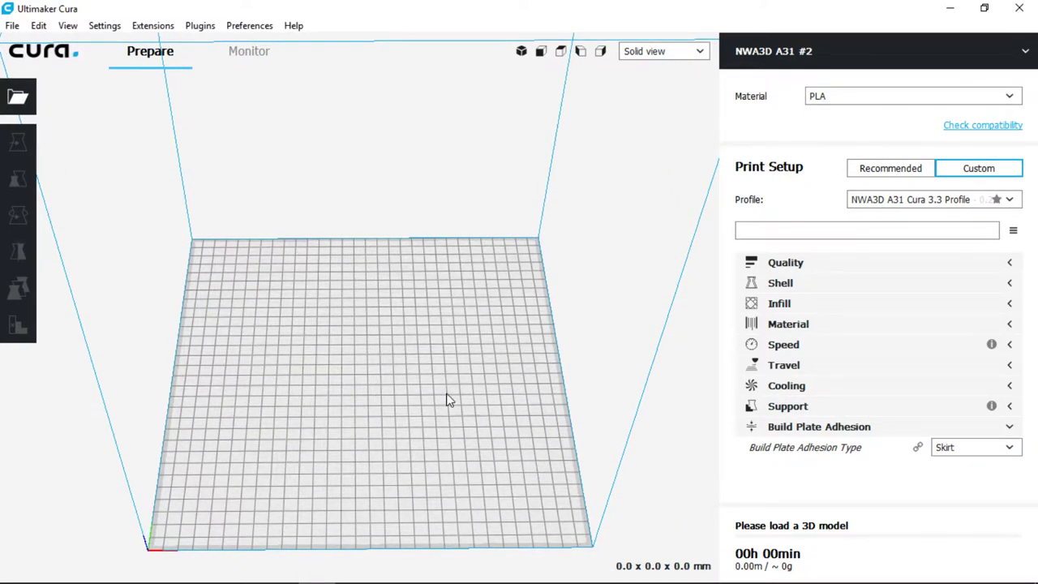
left_click(823, 429)
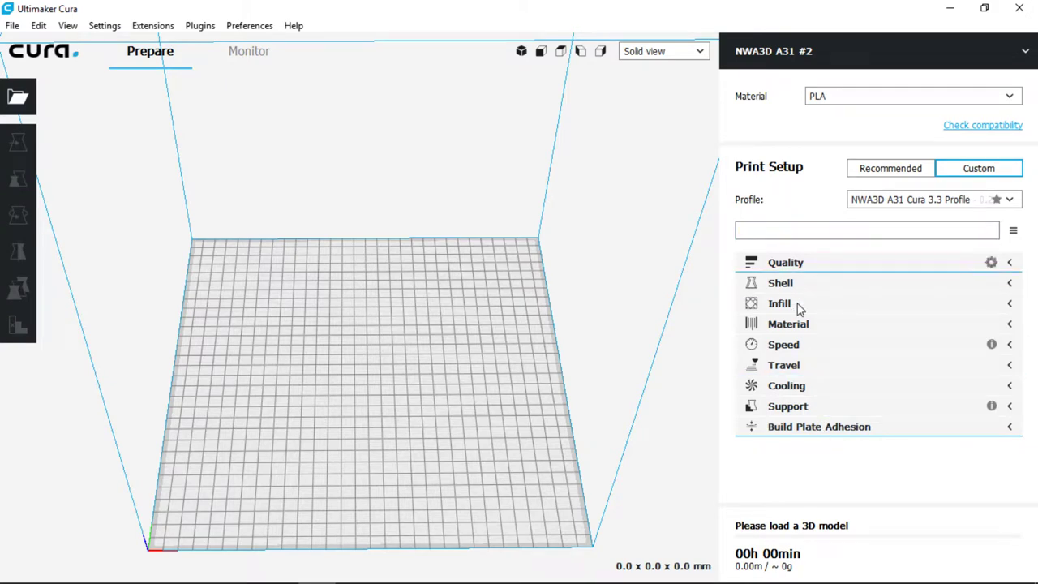
right_click_drag(391, 397, 391, 349)
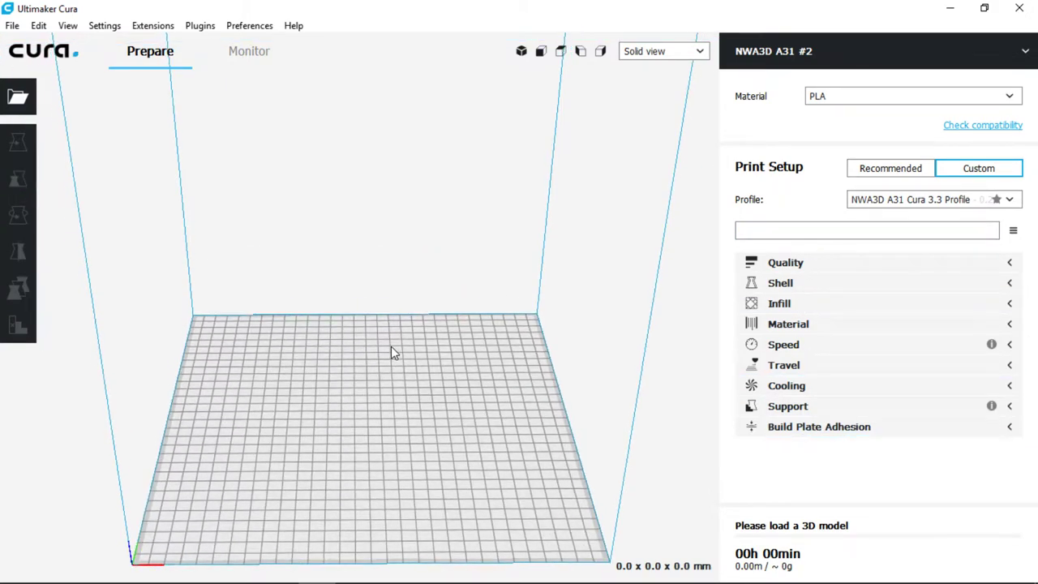
Step: Open Snap-fit Sphere from Desktop > NWA3D A31 > STL files
left_click(17, 97)
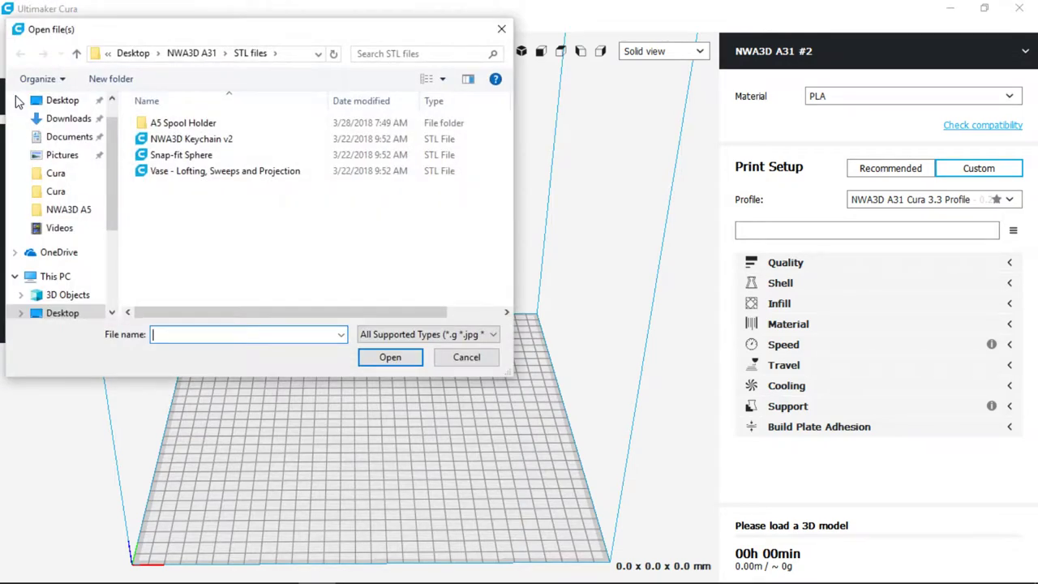
left_click(175, 57)
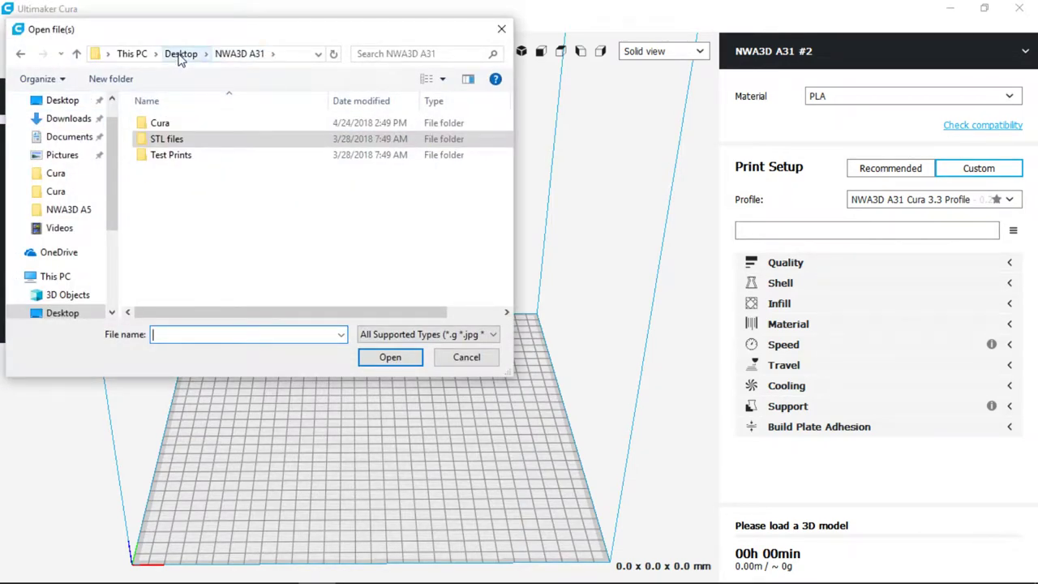
double_click(251, 144)
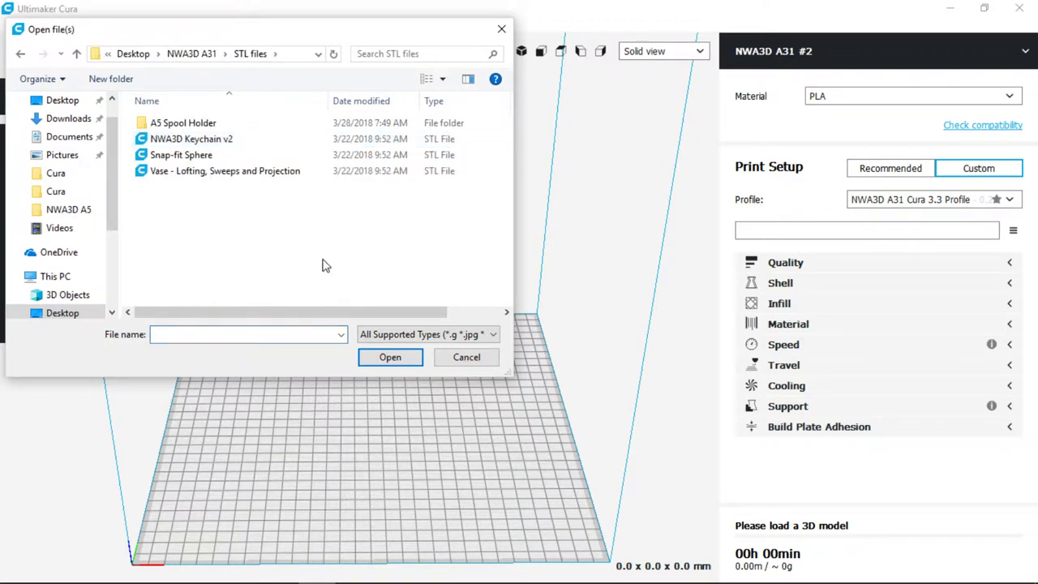
double_click(315, 155)
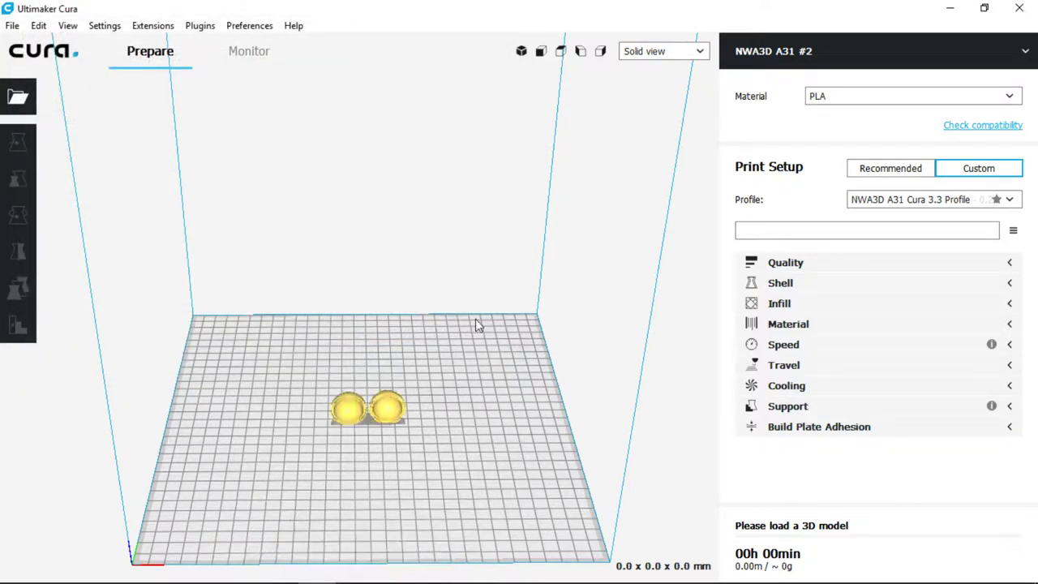
Step: Move the sphere model, then use Center Selected Model to place it at X 0, Y 0
right_click_drag(607, 445, 502, 459)
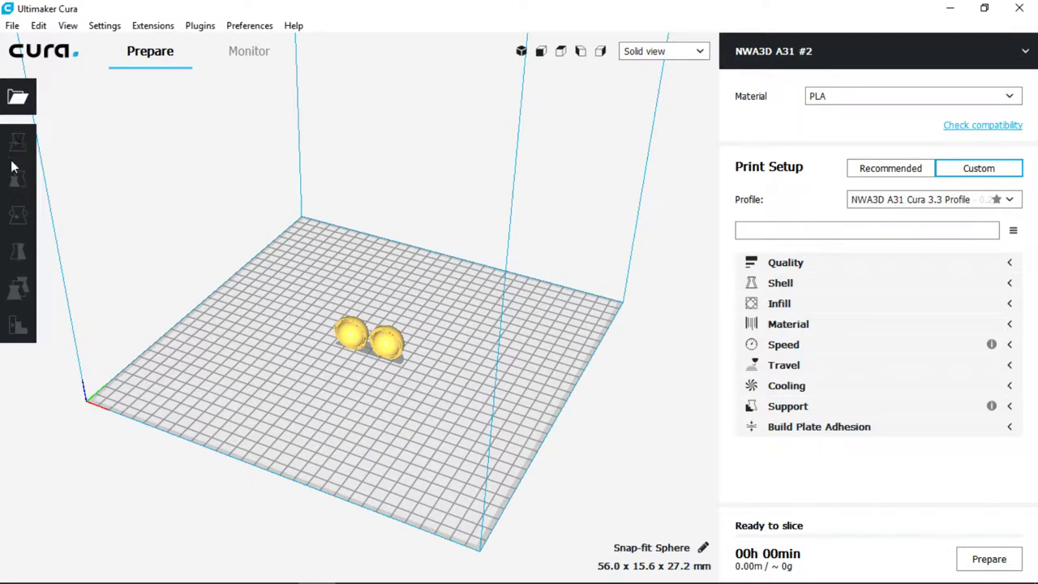
left_click(375, 349)
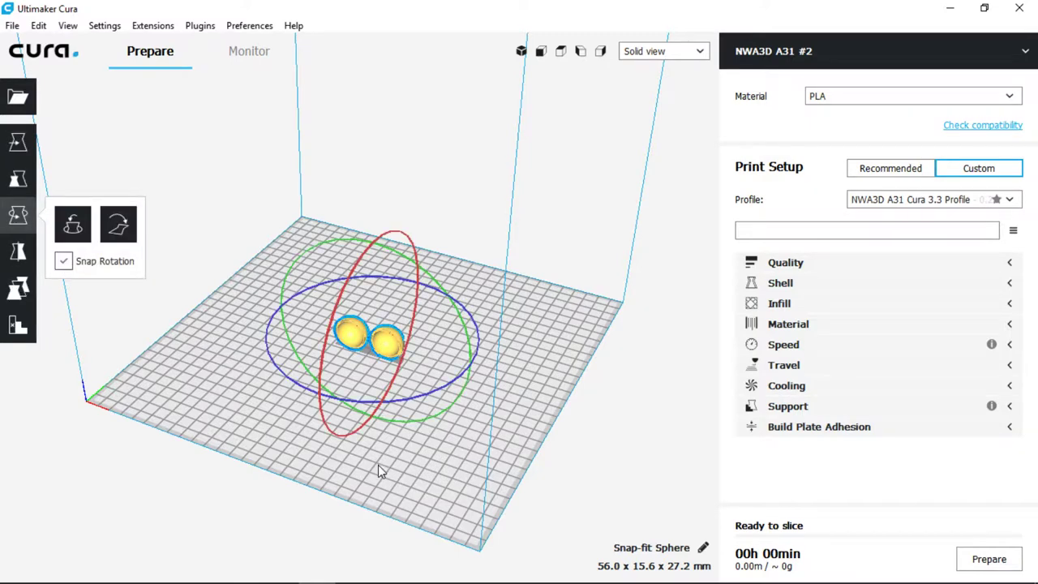
left_click(15, 143)
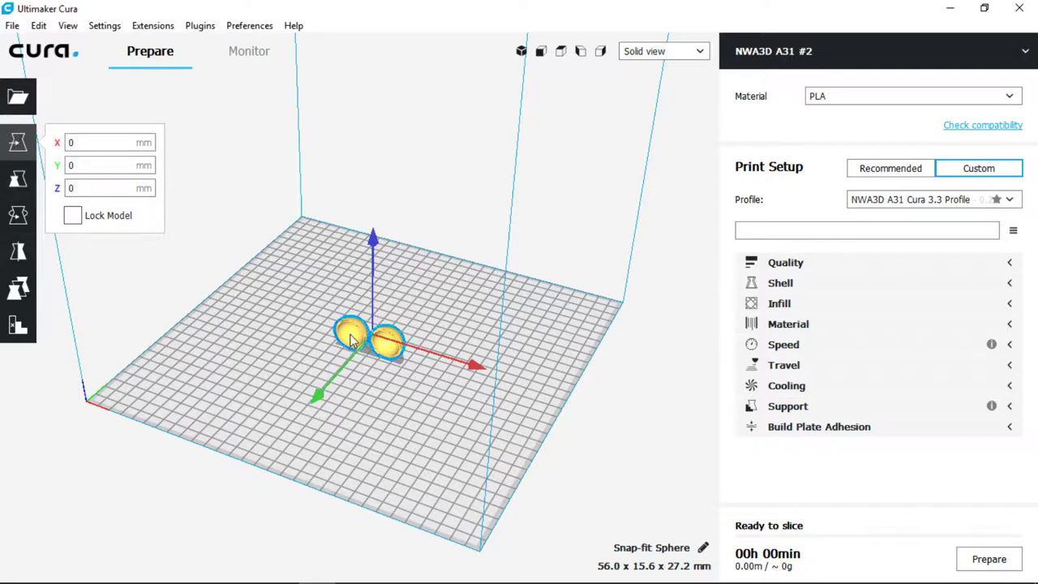
left_click_drag(354, 347, 327, 226)
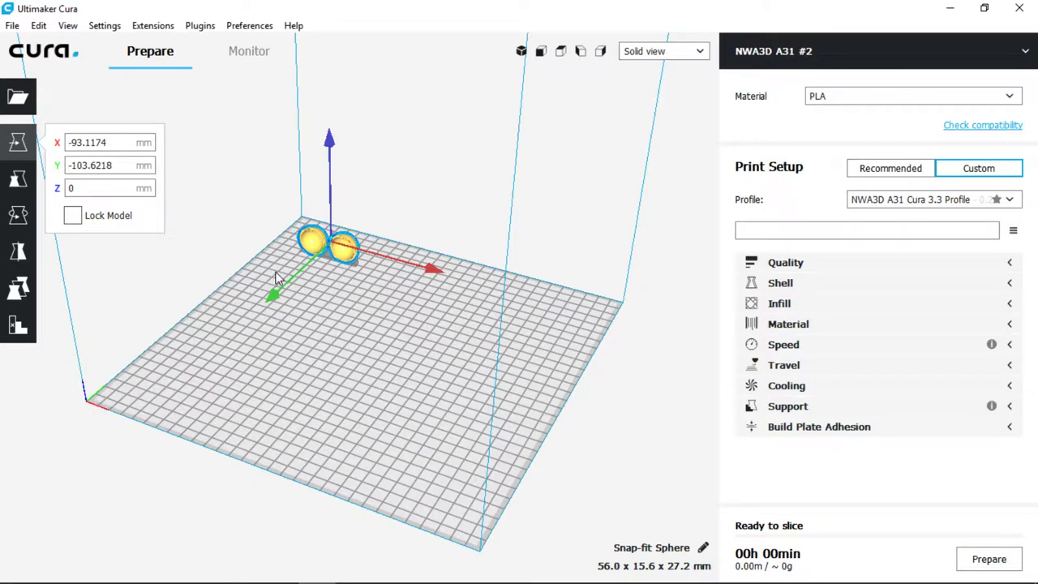
left_click_drag(322, 258, 365, 345)
left_click(345, 456)
right_click(378, 340)
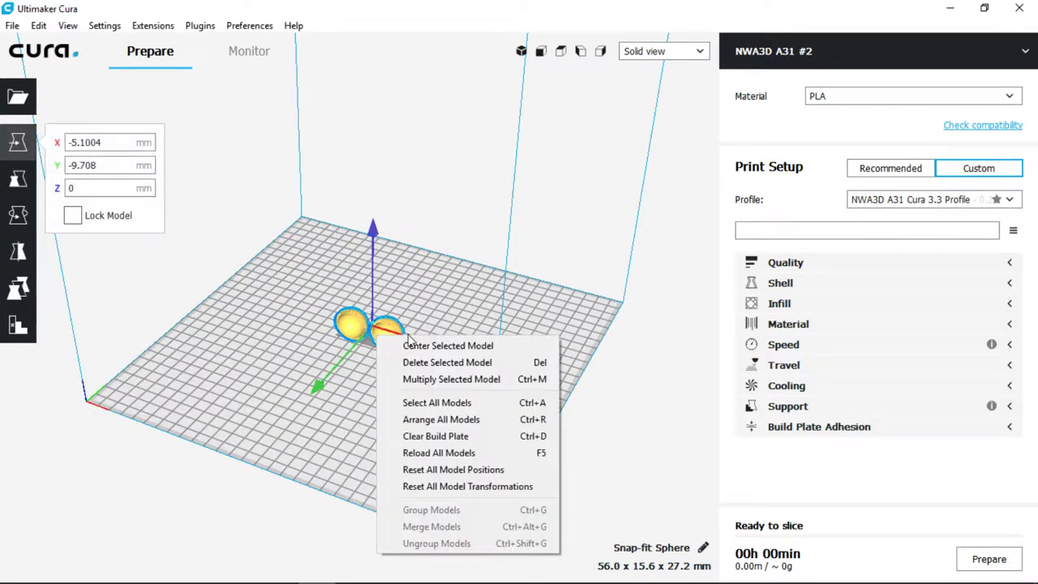
left_click(442, 348)
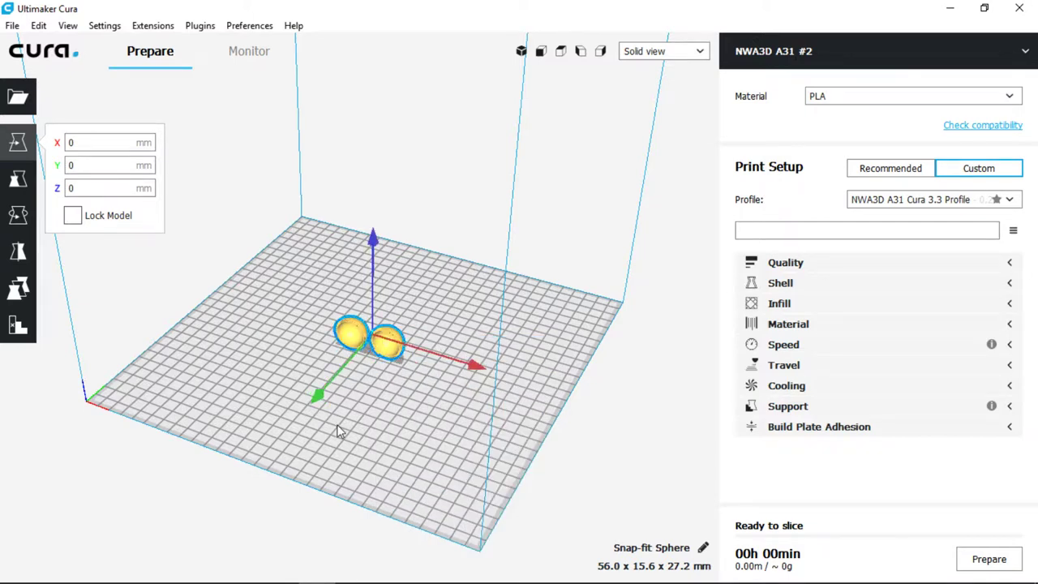
left_click(303, 453)
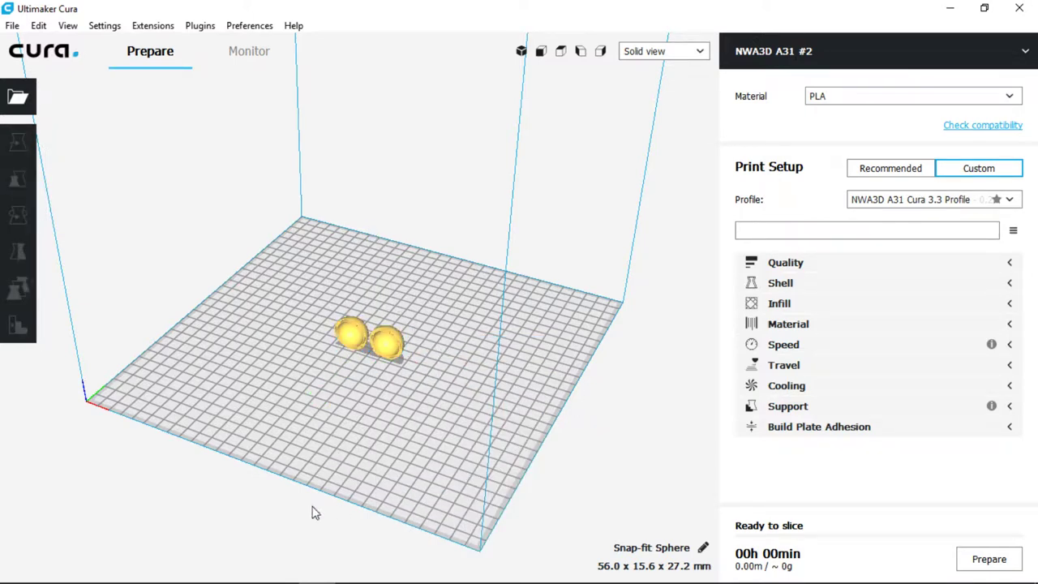
right_click_drag(133, 304, 360, 371)
scroll(359, 370, "up", 5)
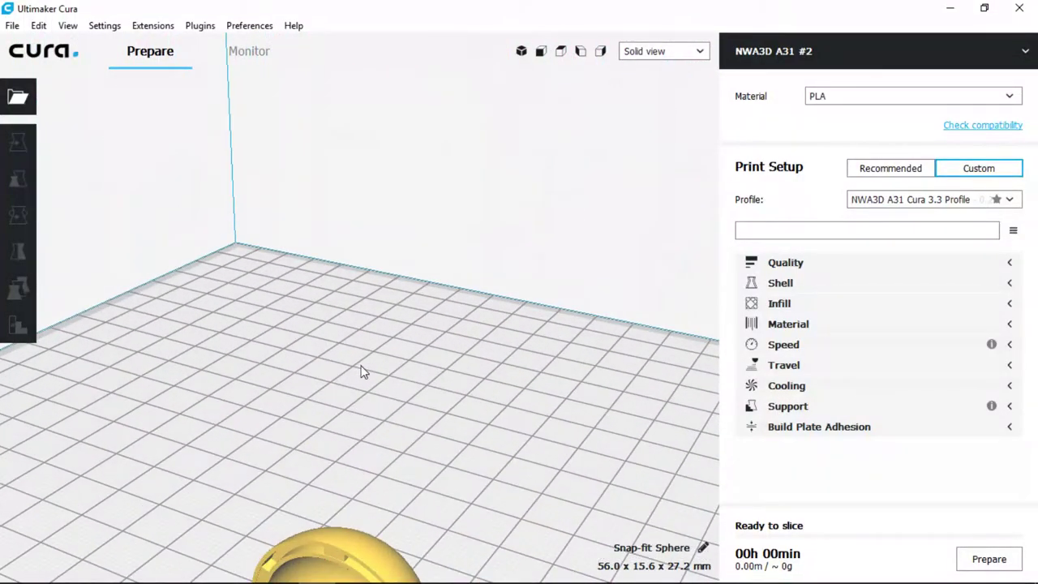
scroll(361, 371, "up", 4)
right_click_drag(440, 398, 421, 340)
scroll(421, 340, "up", 8)
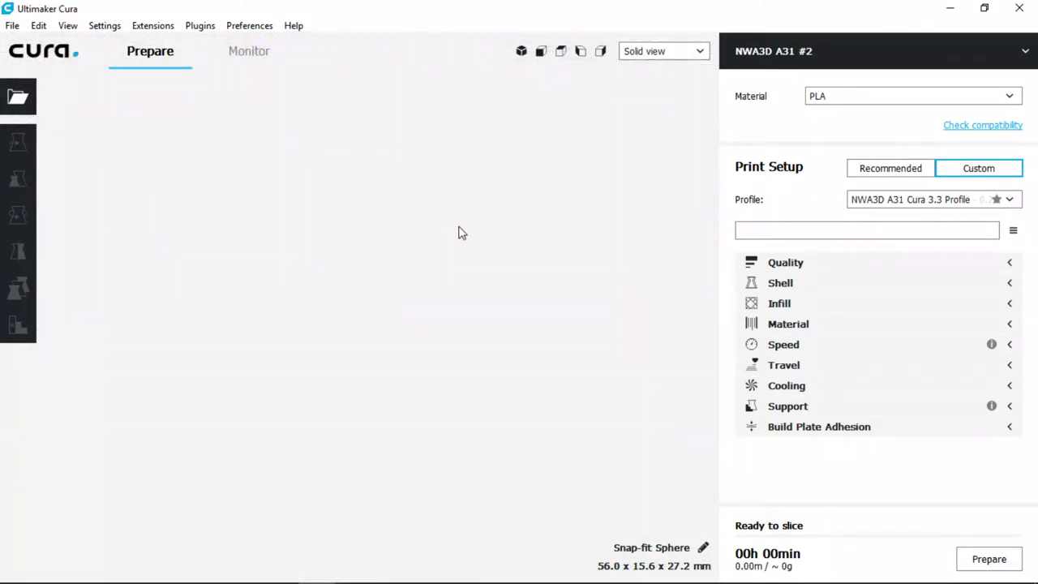
scroll(459, 345, "down", 10)
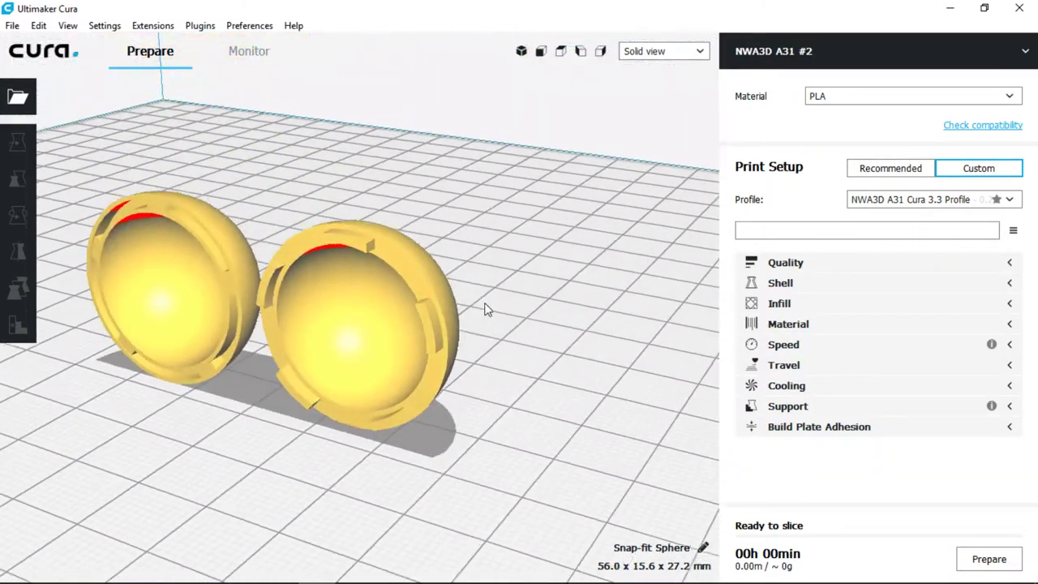
right_click_drag(485, 309, 499, 359)
mouse_move(363, 345)
right_mouse_down()
mouse_move(388, 339)
mouse_move(347, 343)
right_mouse_up()
scroll(347, 343, "down", 3)
scroll(297, 345, "down", 8)
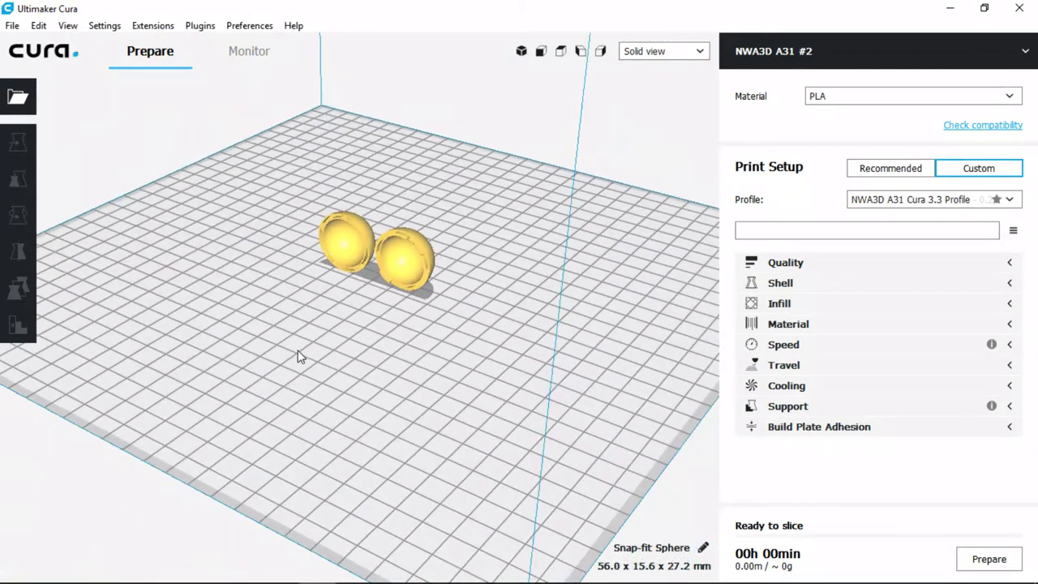
left_click(413, 268)
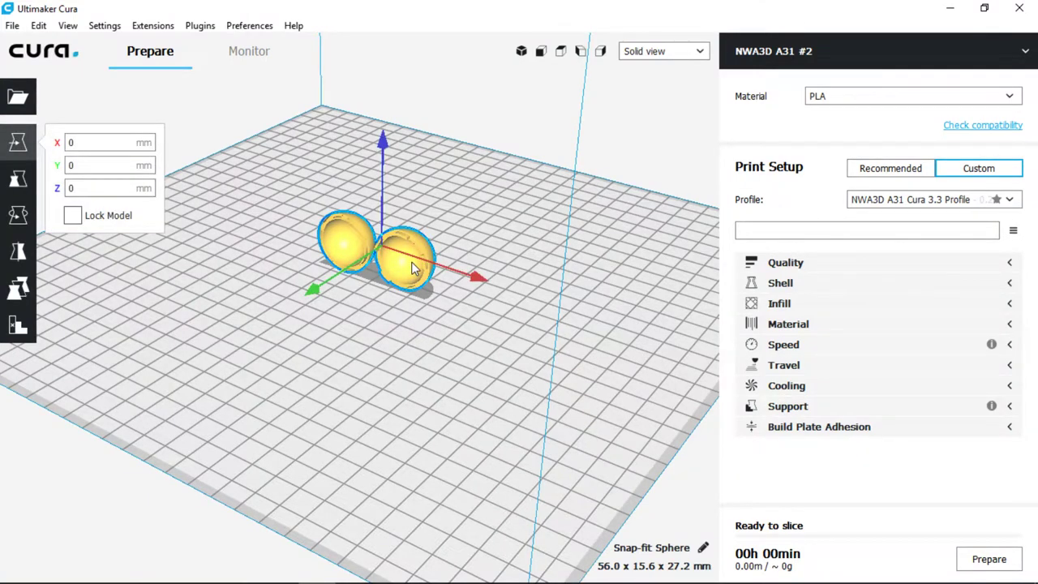
left_click(18, 178)
double_click(208, 179)
type("200")
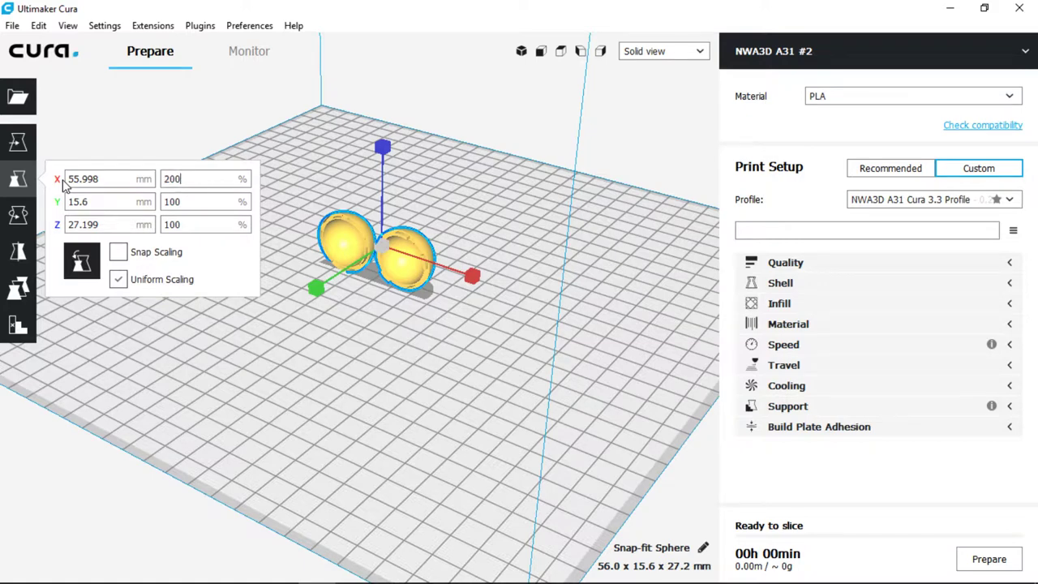
key("Return")
left_click(366, 360)
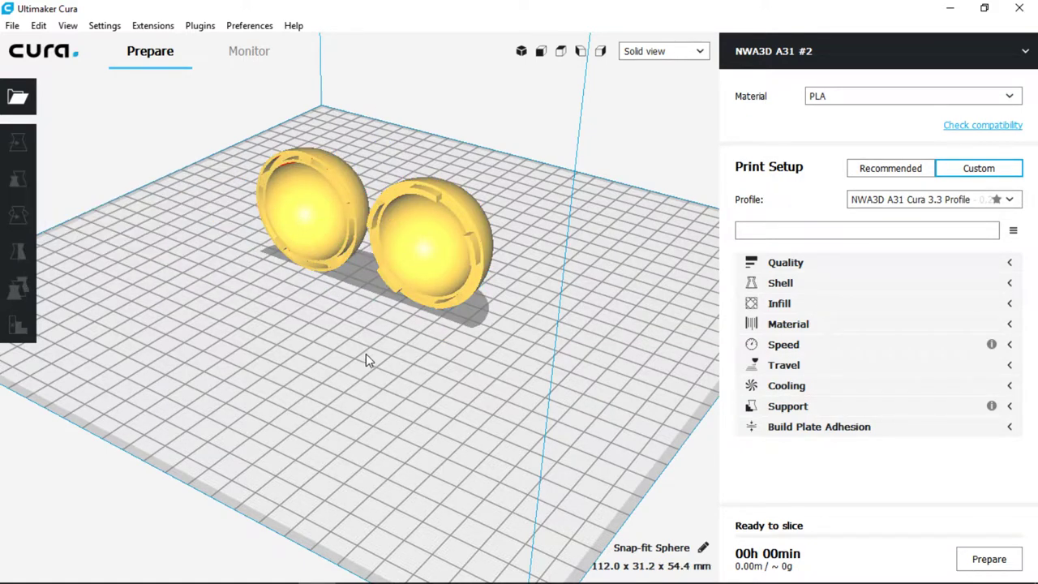
left_click(422, 251)
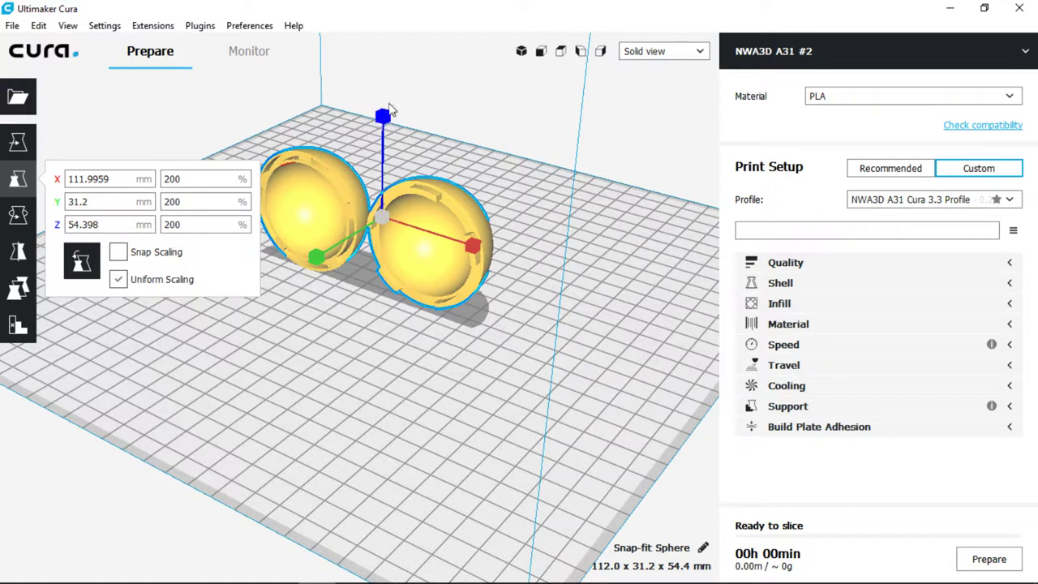
left_click(479, 354)
left_click(463, 261)
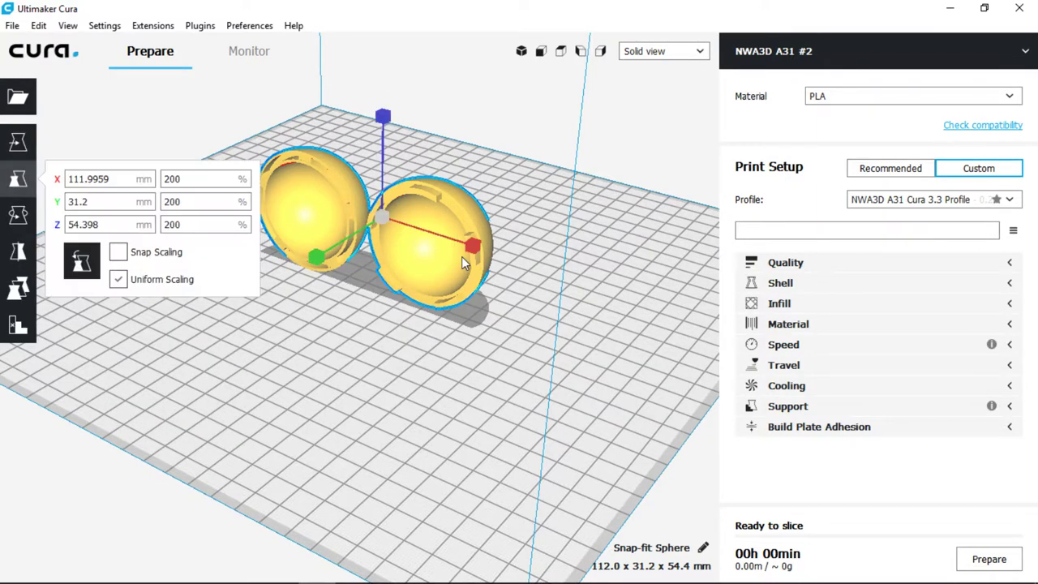
Step: Rotate the snap-fit sphere 90° so its hemispheres lie flat, giving 112.0 x 54.4 x 31.2 mm
left_click(19, 215)
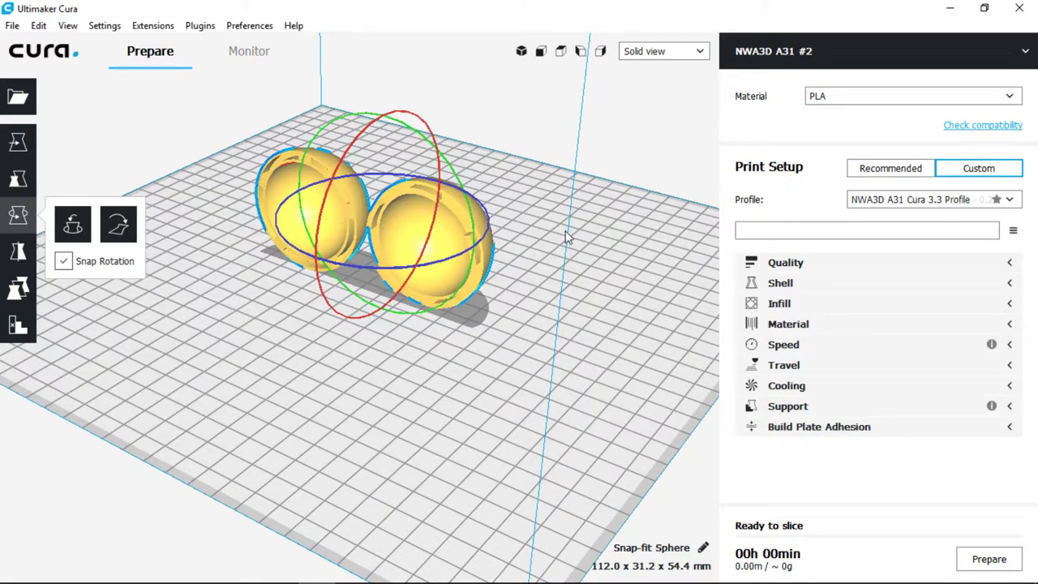
right_click_drag(563, 232, 377, 186)
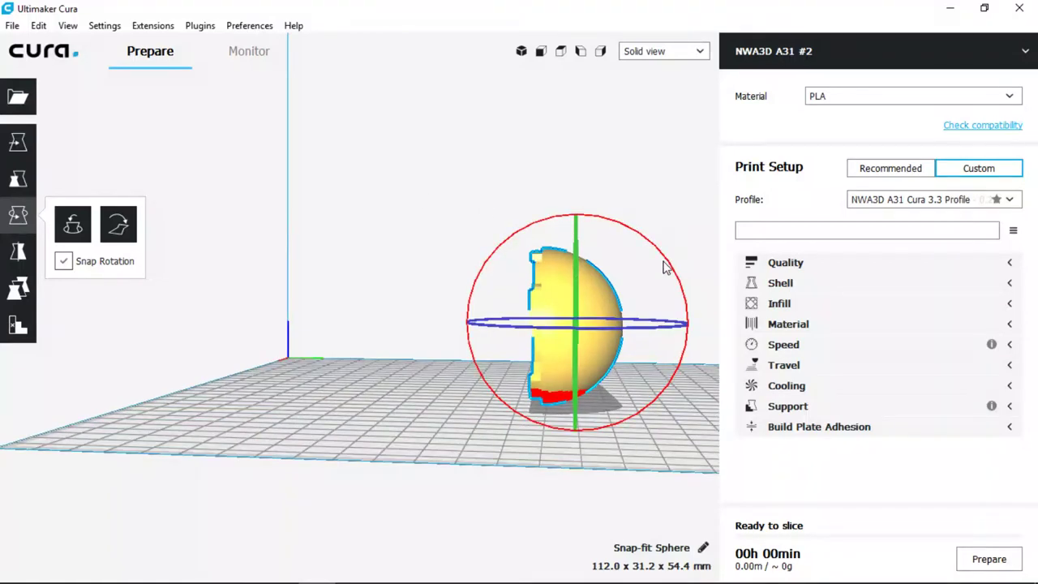
left_click_drag(680, 281, 496, 181)
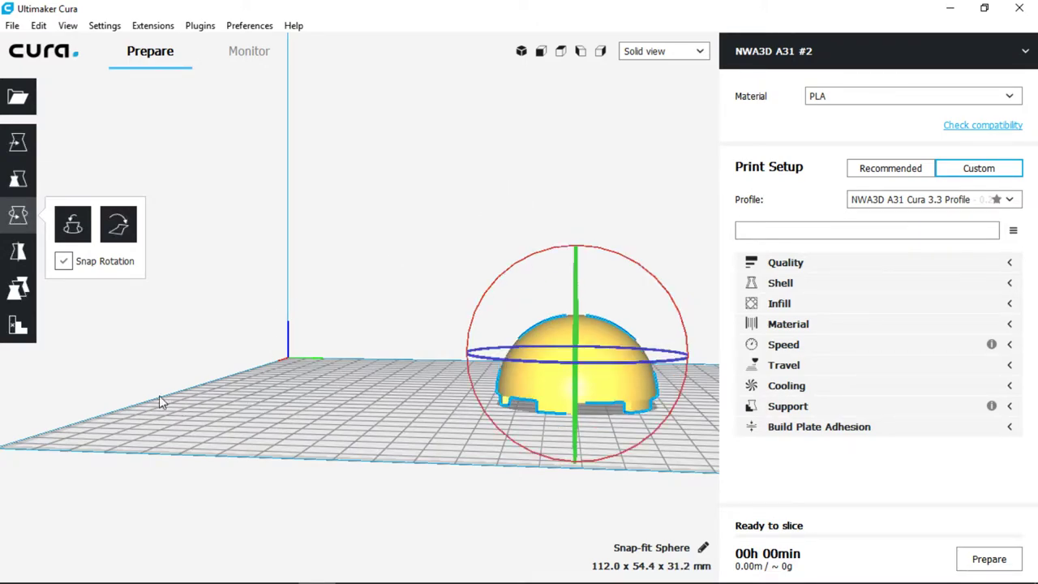
right_click_drag(159, 395, 534, 436)
left_click(536, 445)
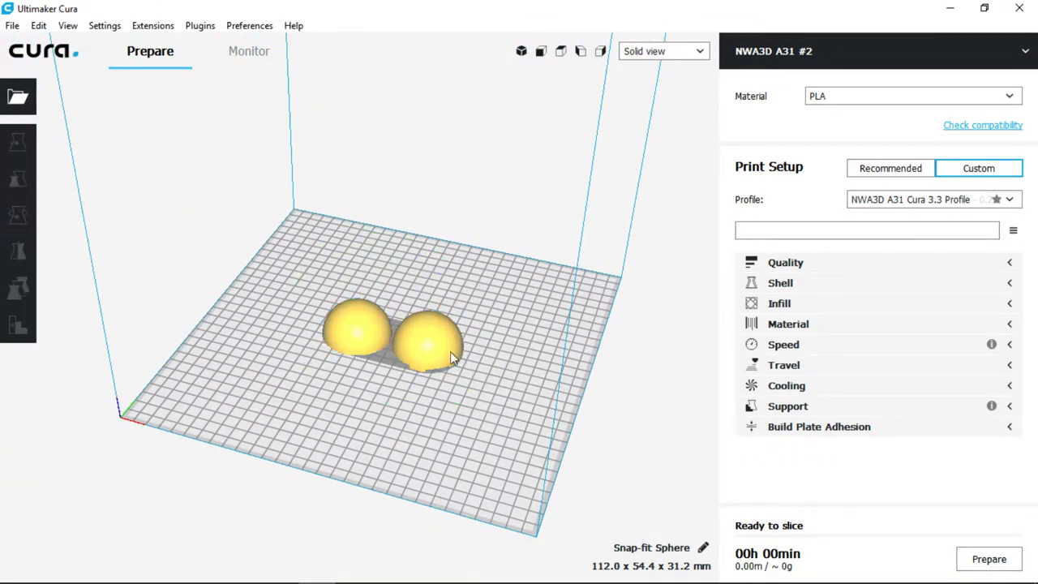
left_click(410, 344)
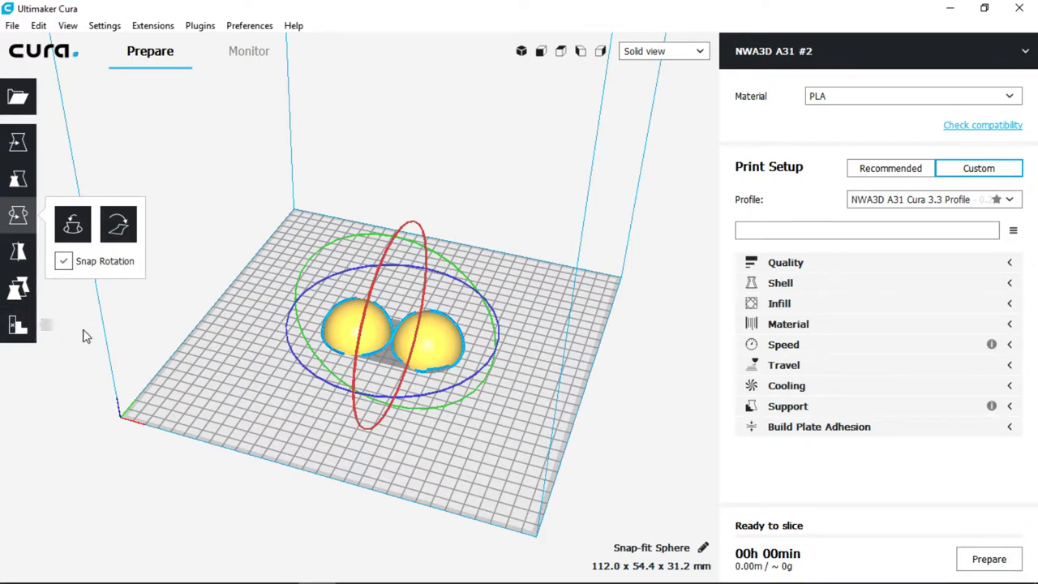
left_click(510, 452)
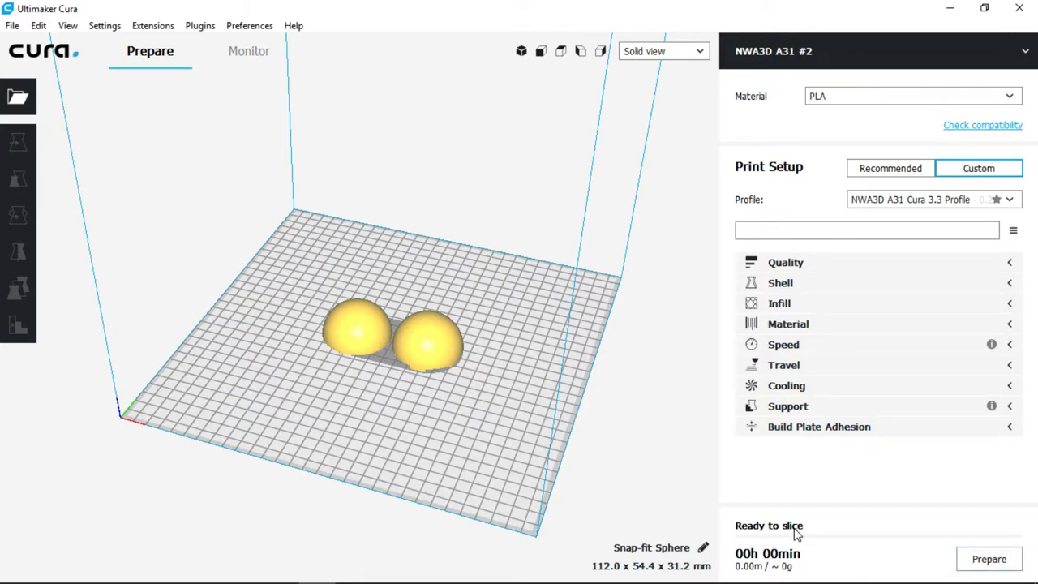
Step: Slice the model with Ctrl+P for a 04h 25min print using 10.22 m, ~30 g of filament
key("ctrl+p")
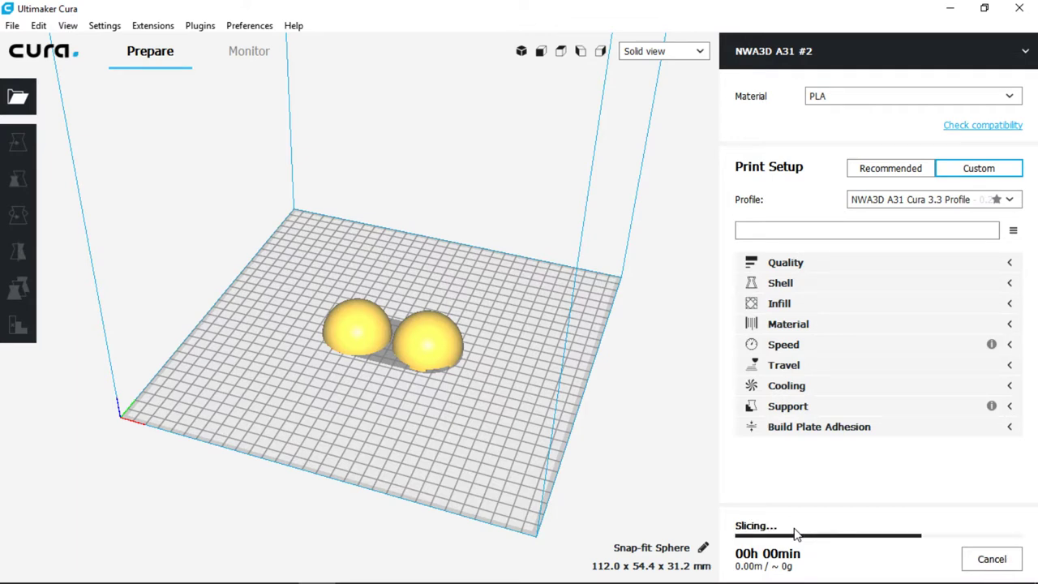
left_click(694, 53)
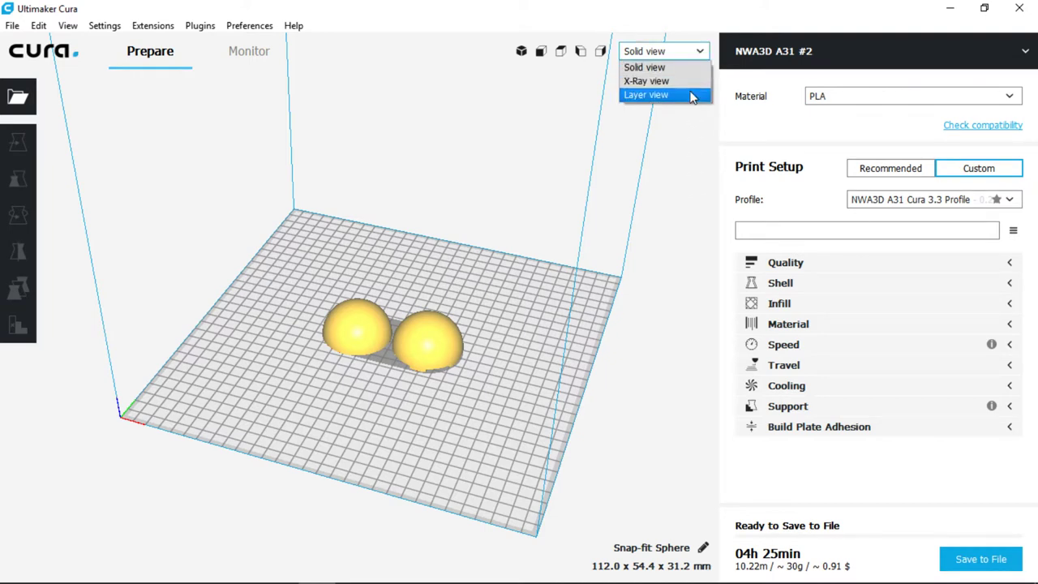
Step: Switch to Layer view with the Line Type colour scheme and collapse the legend
left_click(636, 95)
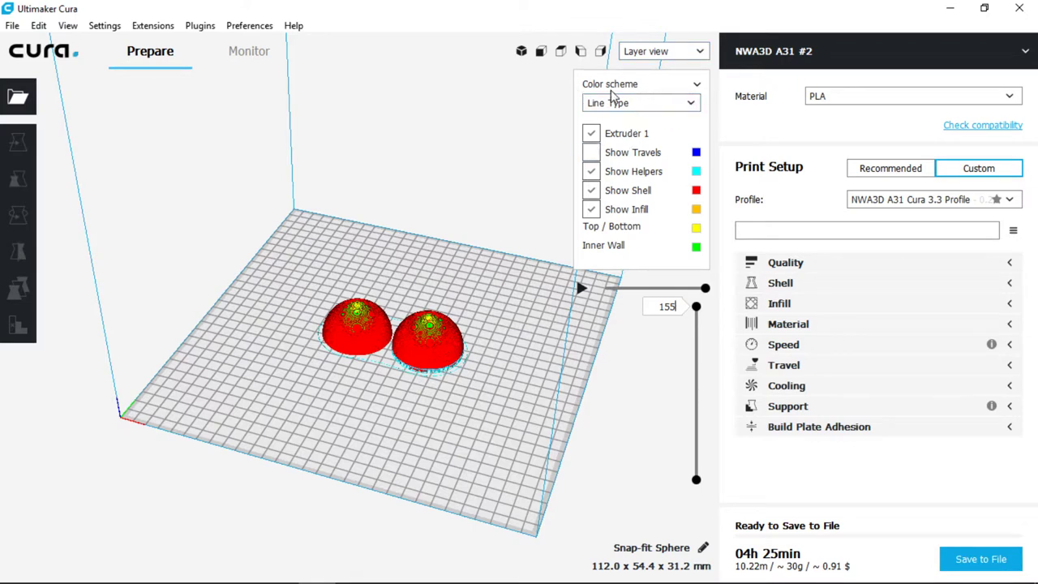
left_click(681, 104)
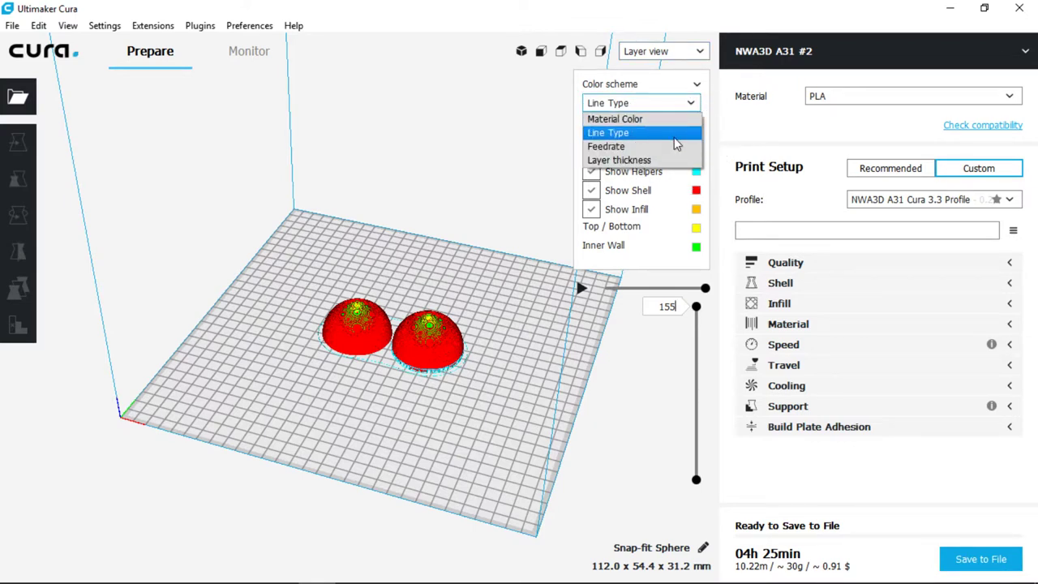
left_click(674, 137)
scroll(452, 364, "up", 5)
right_click_drag(429, 386, 500, 444)
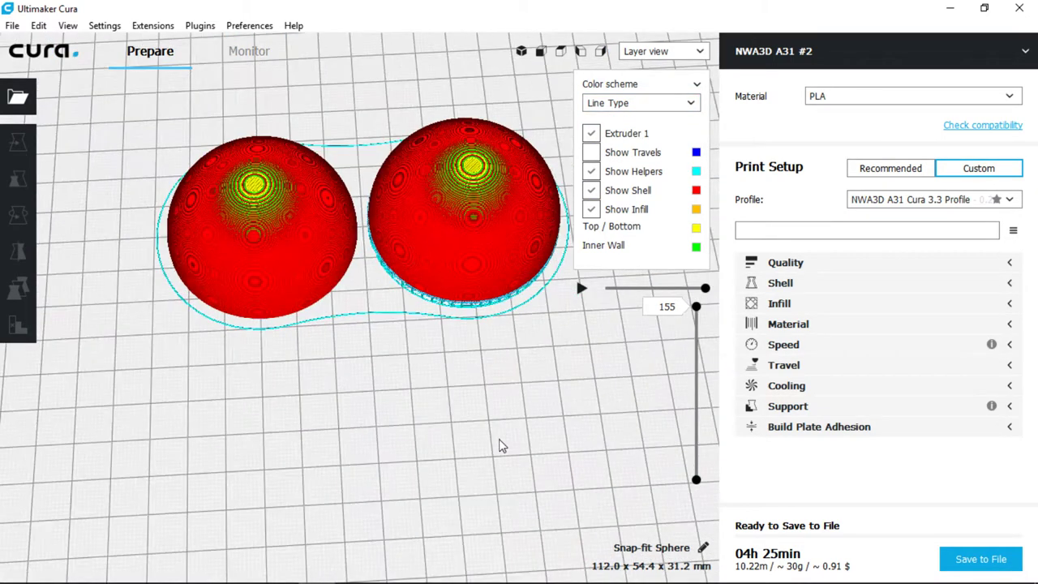
left_click(696, 85)
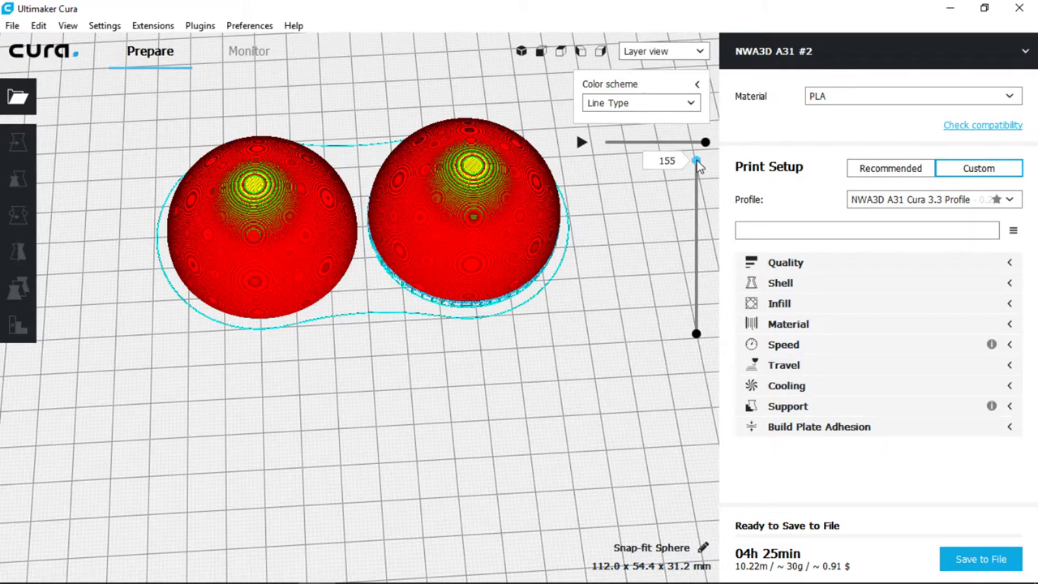
Step: Scrub the layer slider down to layers 95, 74, then 1, viewing both rings from above
left_click_drag(697, 162, 696, 258)
middle_click_drag(552, 231, 535, 288)
scroll(535, 288, "up", 10)
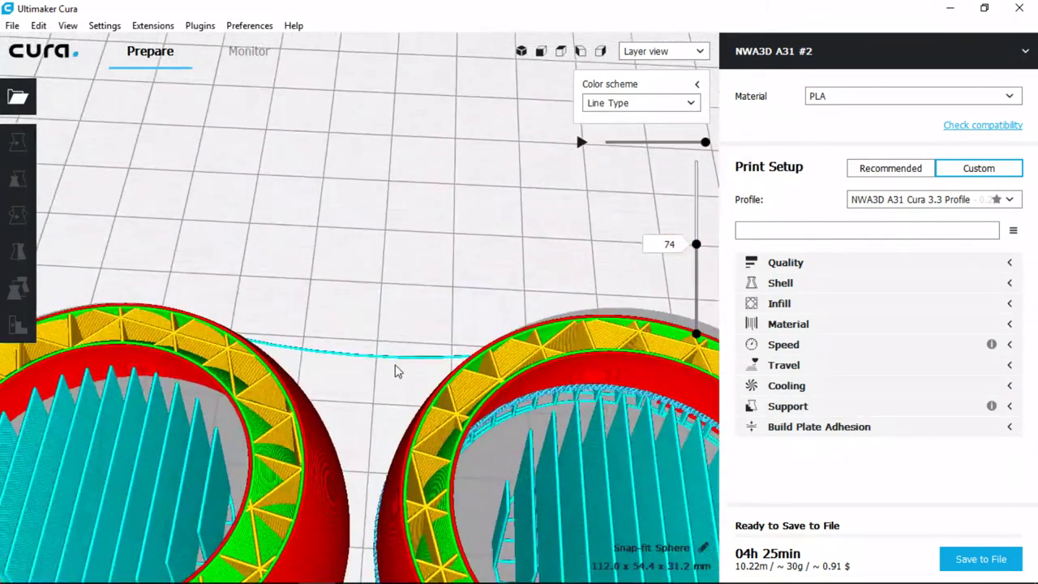
right_click_drag(397, 370, 435, 361)
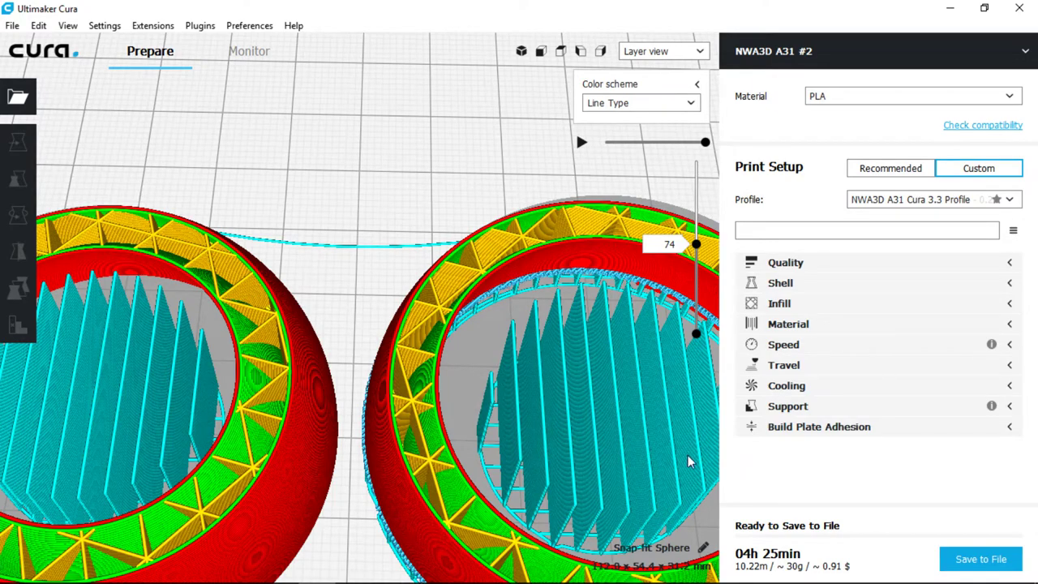
right_click_drag(655, 434, 549, 364)
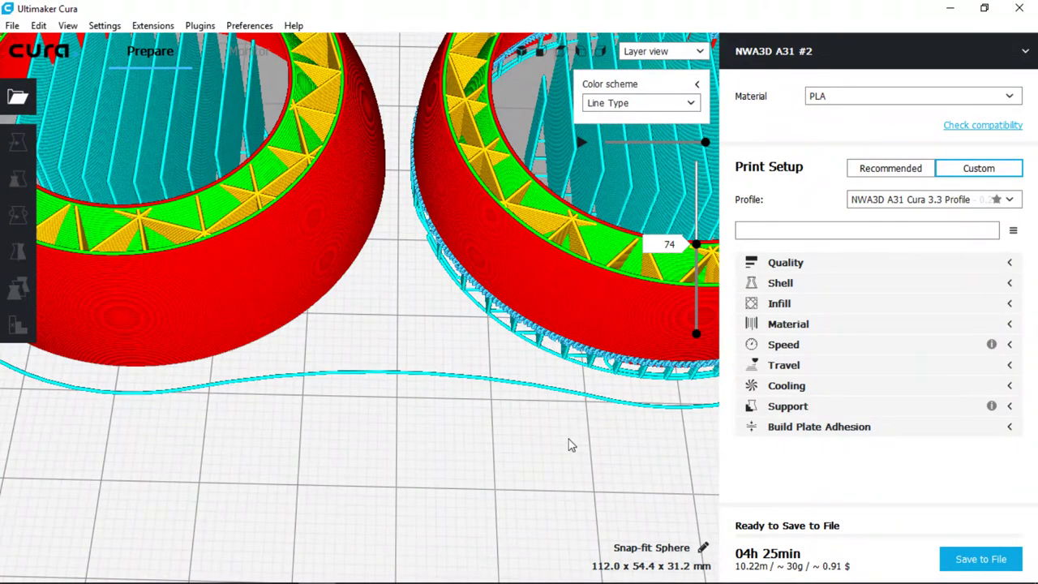
right_click_drag(571, 440, 572, 405)
scroll(570, 406, "down", 5)
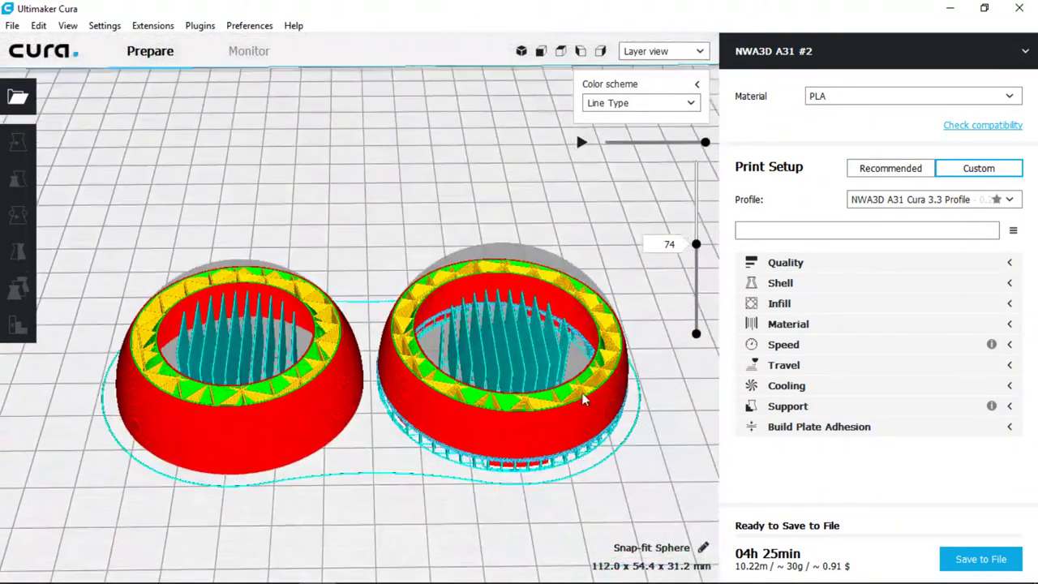
left_click_drag(697, 245, 696, 442)
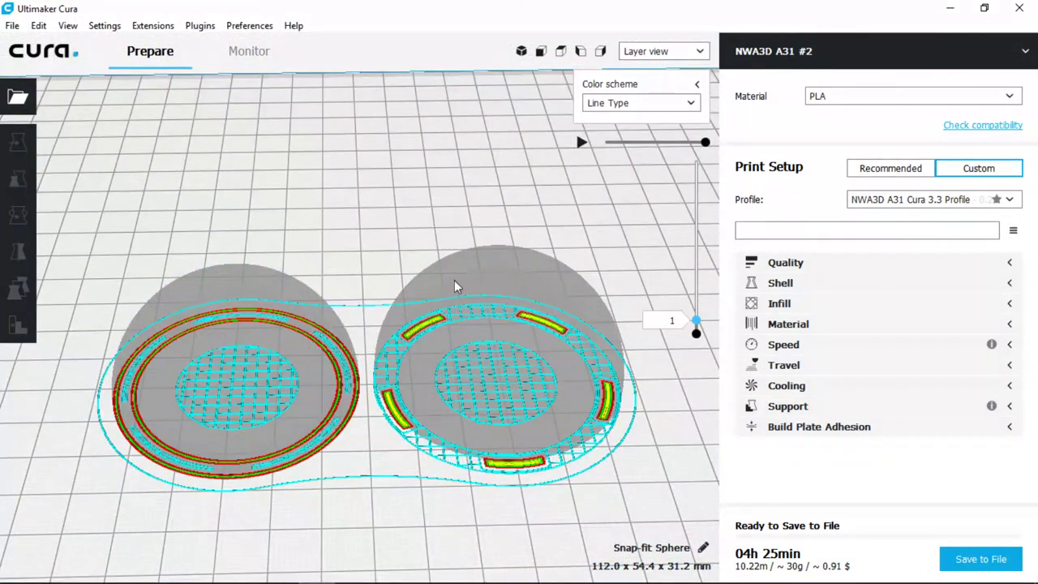
scroll(454, 280, "up", 5)
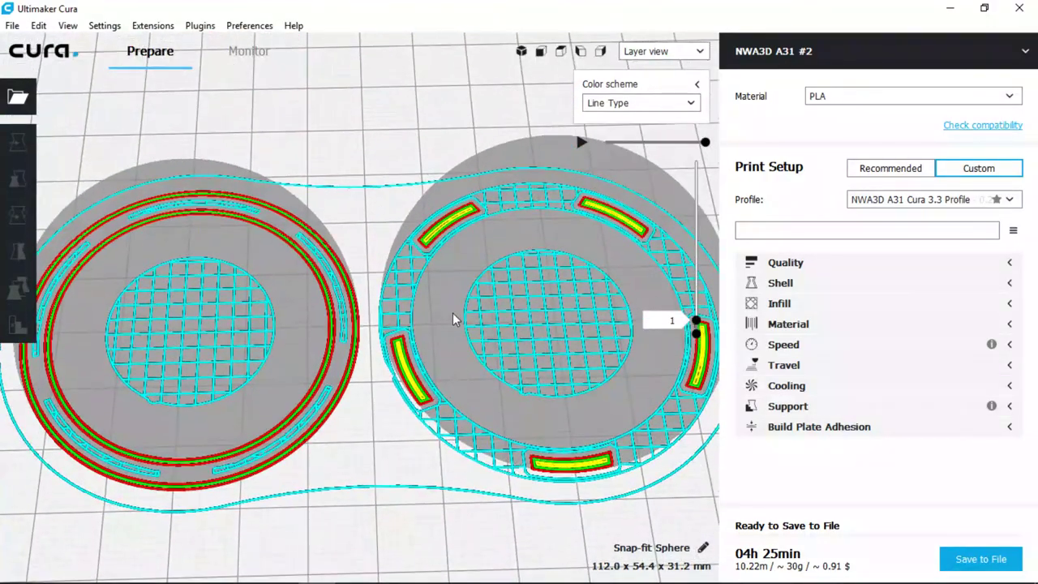
mouse_move(451, 328)
middle_mouse_down()
mouse_move(451, 349)
mouse_move(444, 325)
middle_mouse_up()
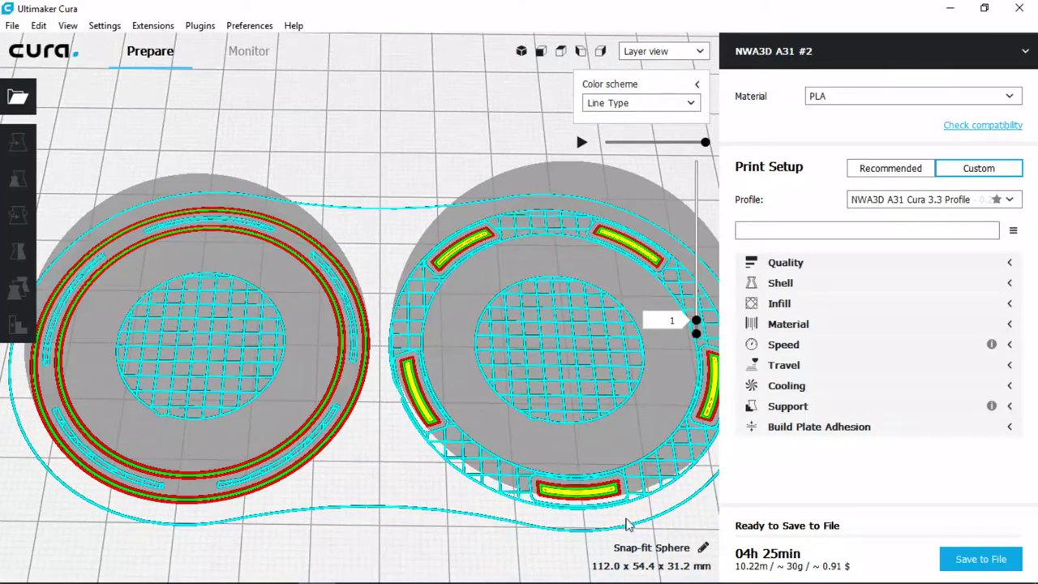
Step: Rename the job from Snap-fit Sphere to 'A31Sphere'
left_click(705, 548)
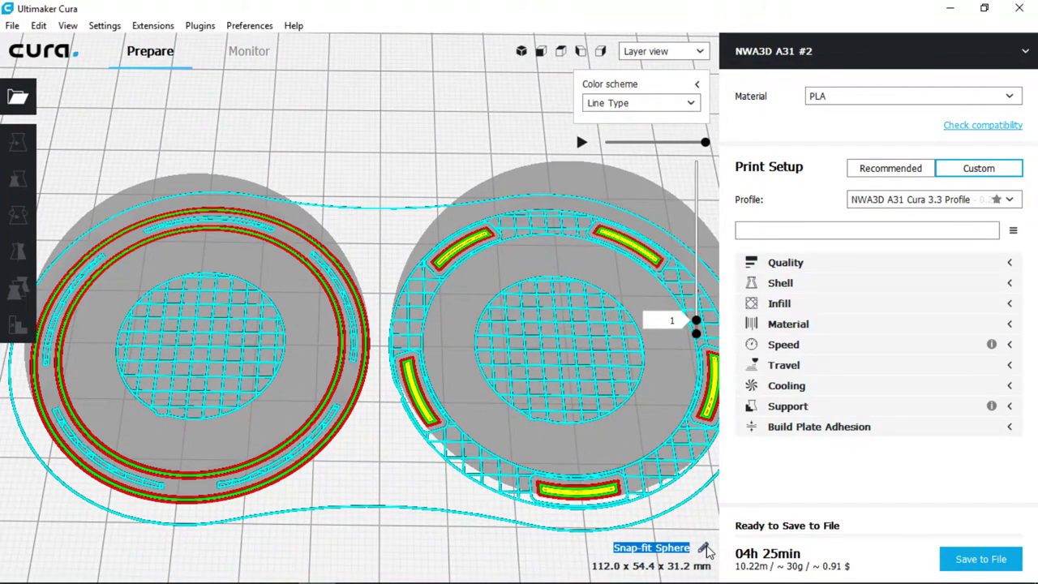
type("A")
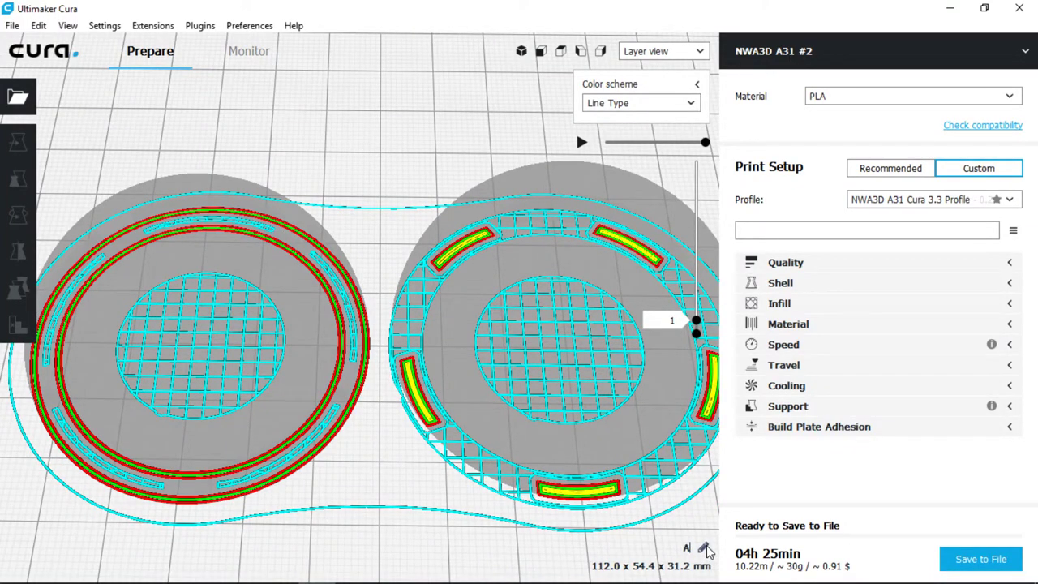
type("31Sphere")
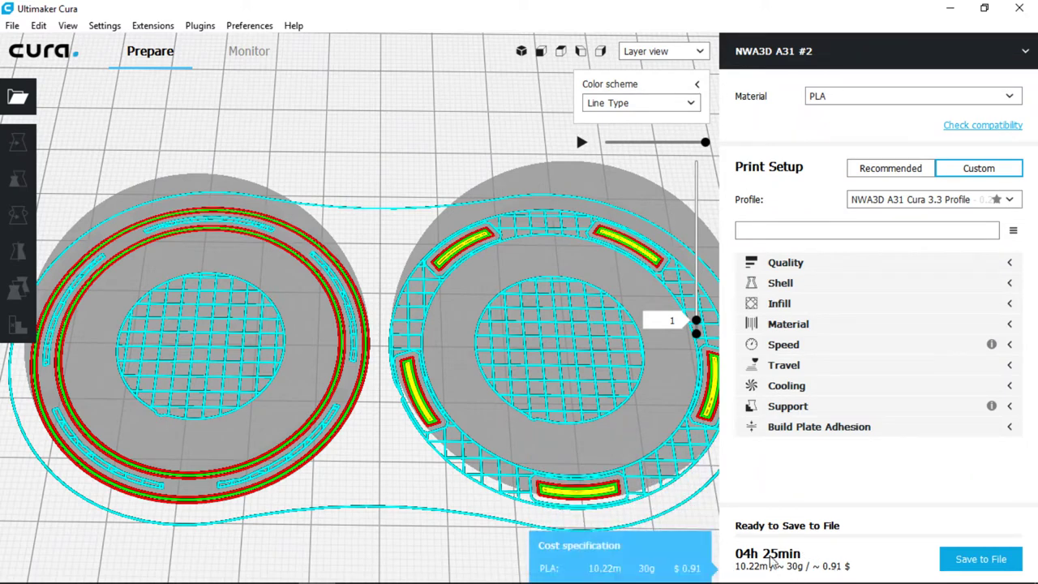
Step: Save the sliced print as A31Sphere.gcode in the Desktop's NWA3D A31 folder
left_click(965, 559)
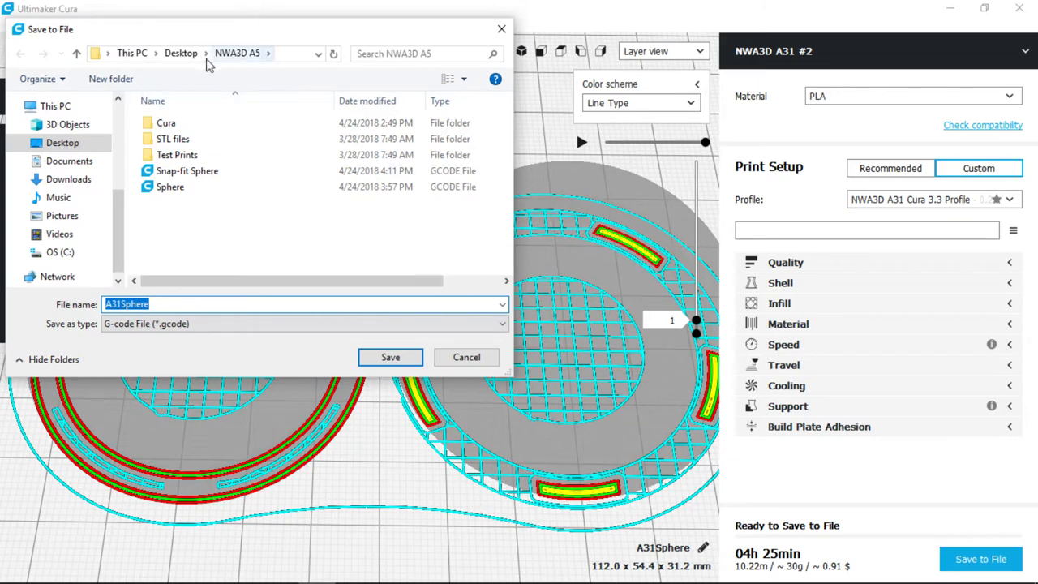
left_click(181, 53)
scroll(198, 240, "down", 1)
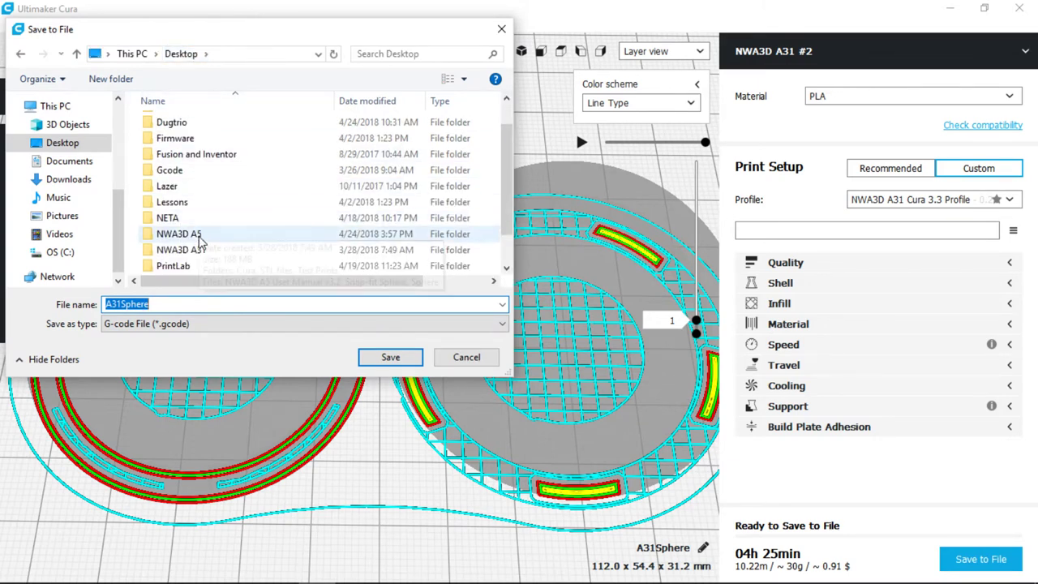
double_click(202, 252)
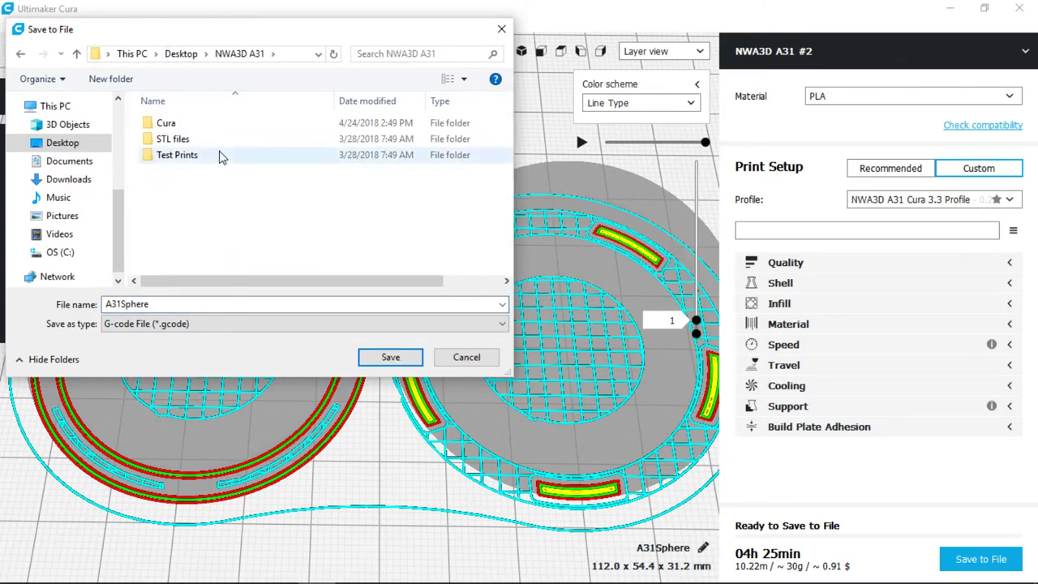
left_click(381, 358)
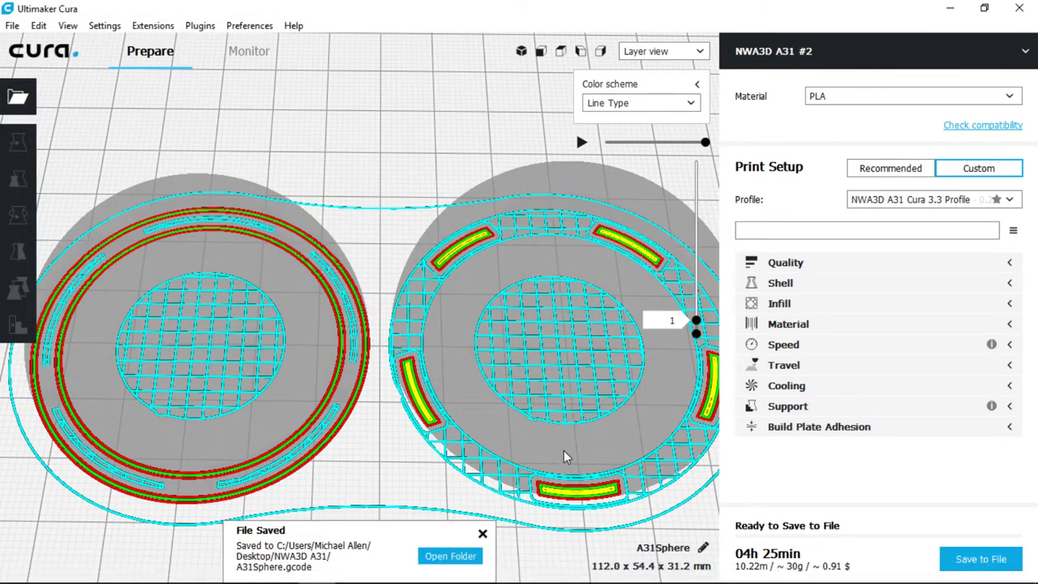
scroll(646, 415, "down", 5)
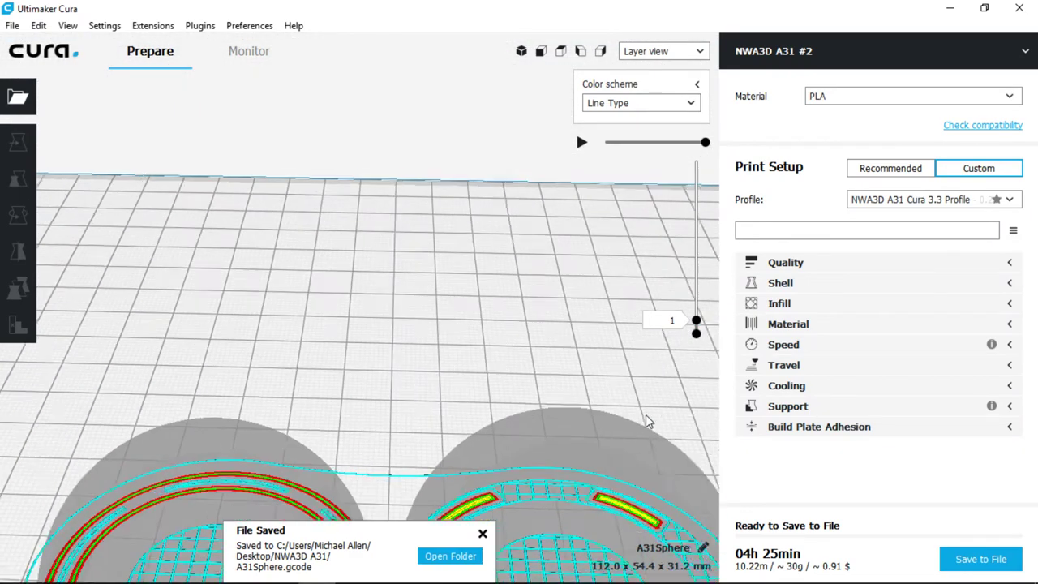
scroll(645, 414, "down", 5)
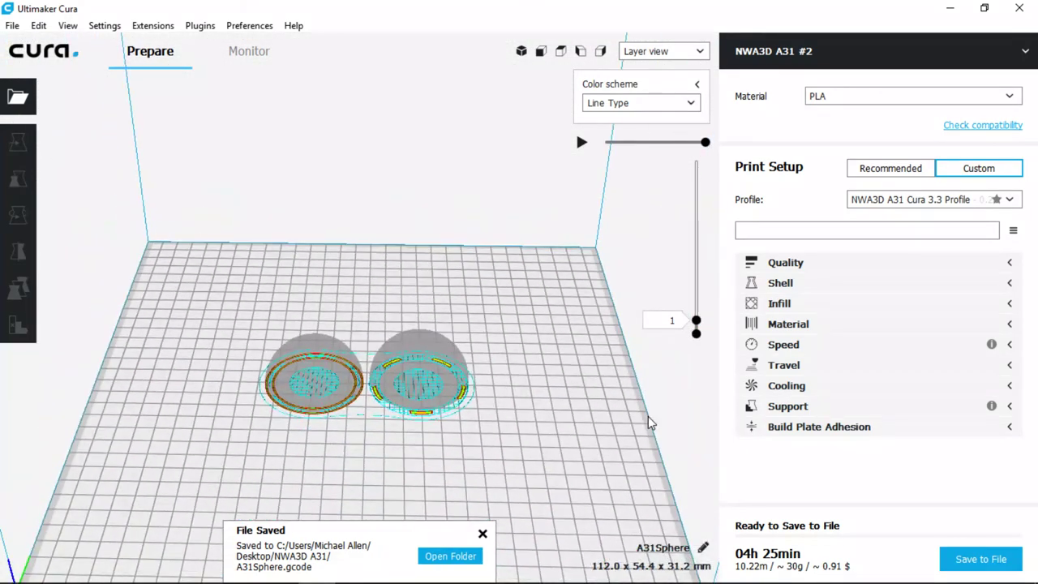